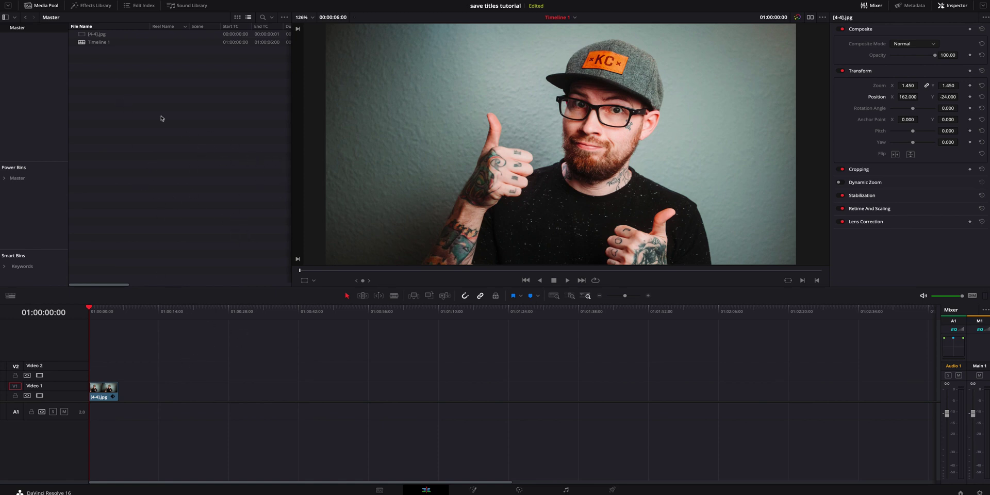
# - Show the Effects Library's Titles list in place of the Media Pool
pyautogui.click(97, 6)
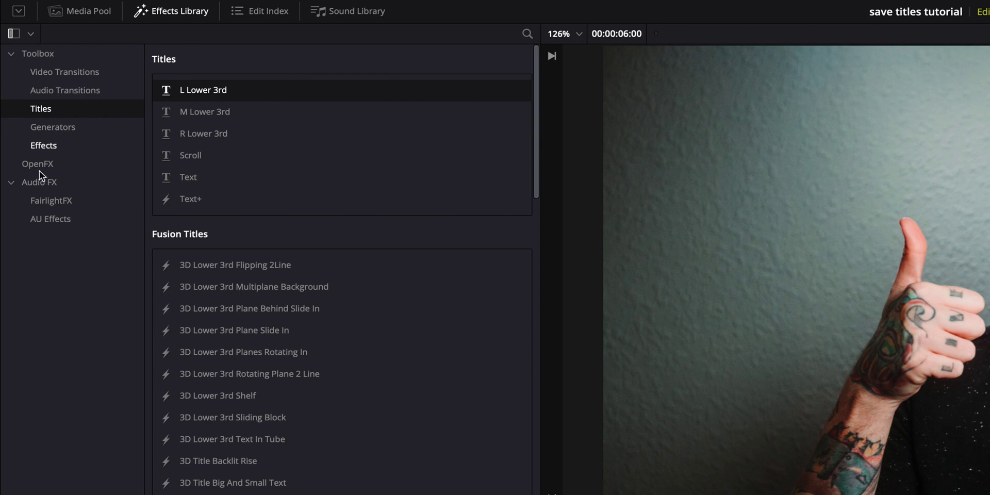
# - Place the L Lower 3rd title on track V2 above the photo and select it
pyautogui.scroll(-3, 351, 311)
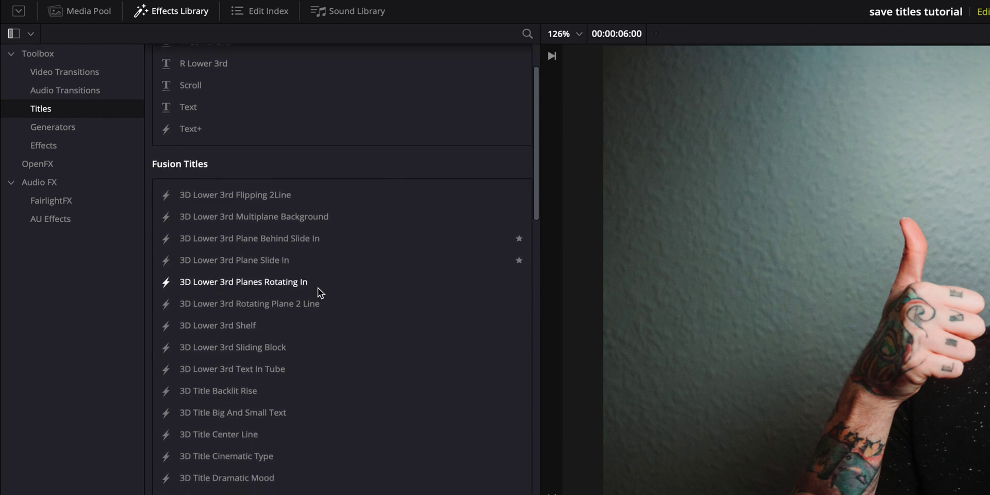
pyautogui.scroll(3, 318, 287)
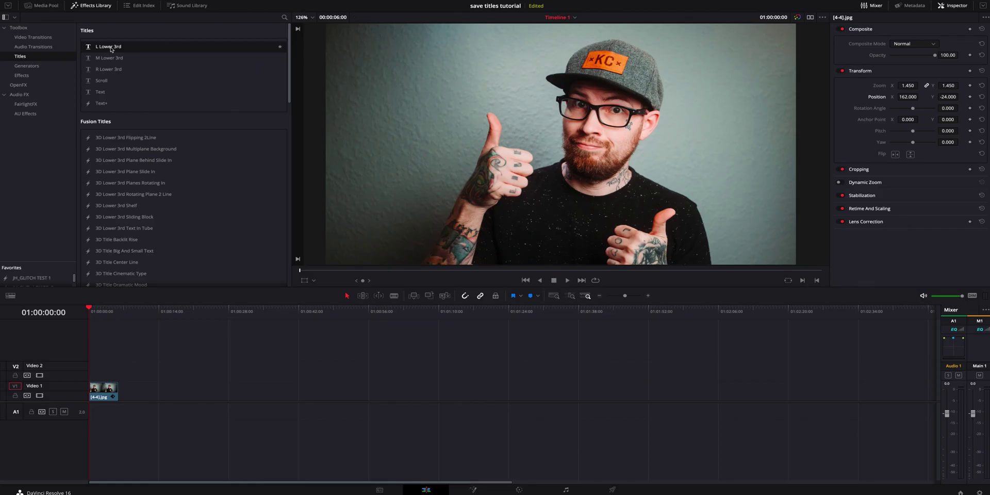
pyautogui.moveTo(238, 84); pyautogui.dragTo(96, 372)
pyautogui.click(98, 372)
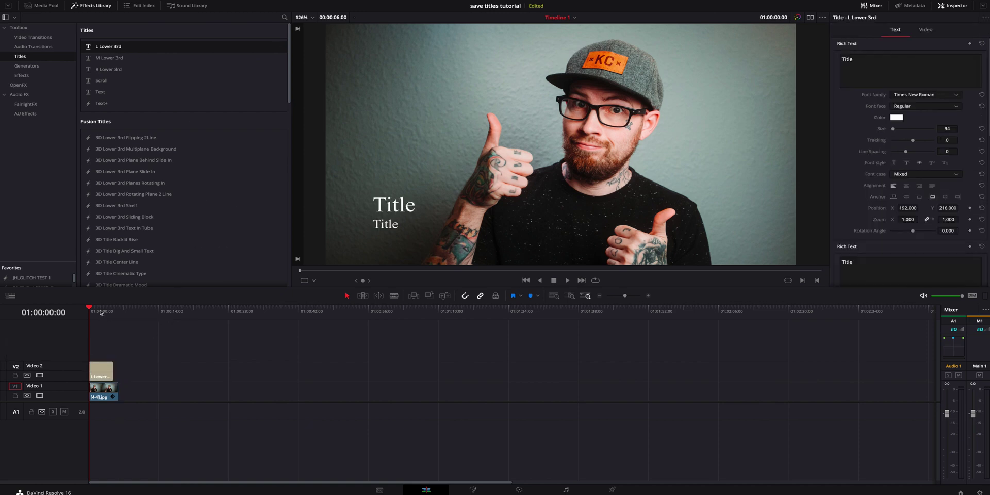
# - Replace the two placeholder lines with the presenter's name and FILM + PHOTO
pyautogui.scroll(-3, 868, 191)
pyautogui.scroll(3, 869, 188)
pyautogui.click(954, 5)
pyautogui.click(956, 5)
pyautogui.moveTo(885, 59); pyautogui.dragTo(771, 55)
pyautogui.write('JOSH HANES')
pyautogui.moveTo(885, 262); pyautogui.dragTo(819, 260)
pyautogui.write('FILM + PHOTO')
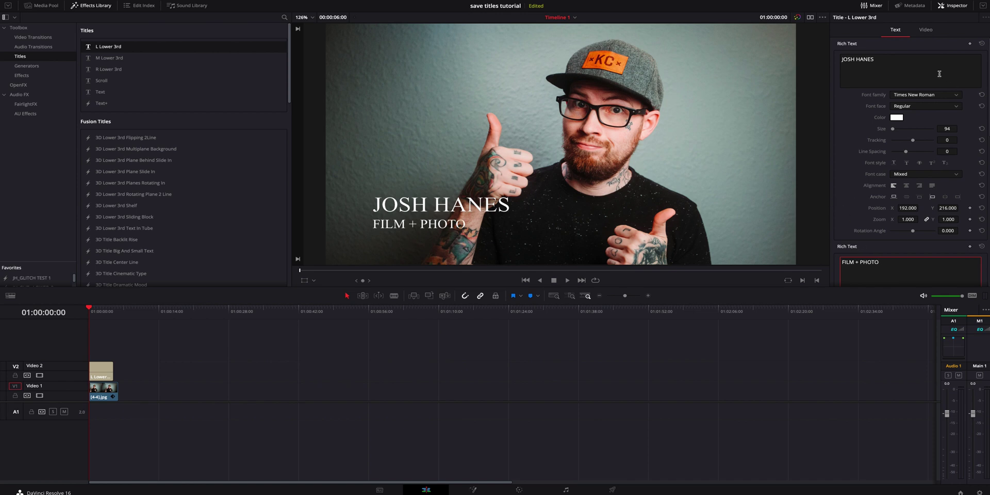
# - Set the font of both title lines to Sinhala Sangam MN
pyautogui.click(934, 95)
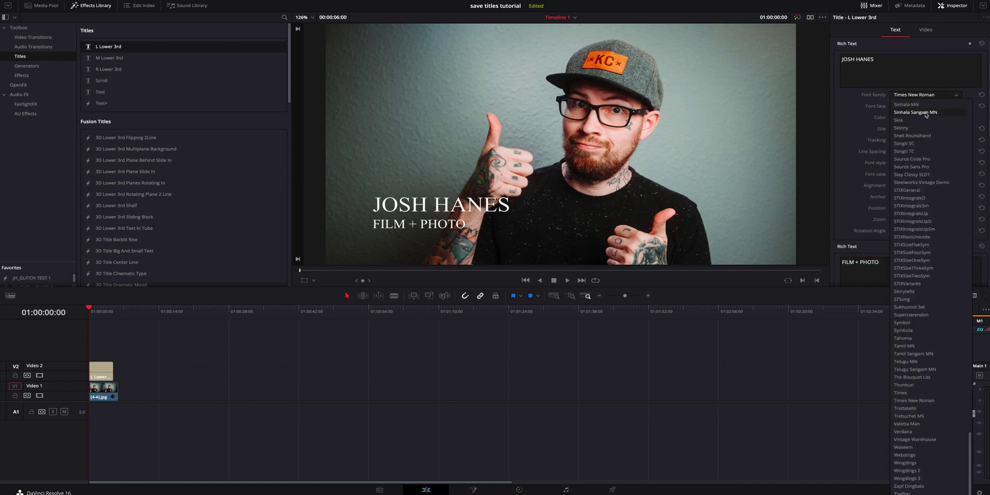
pyautogui.click(926, 112)
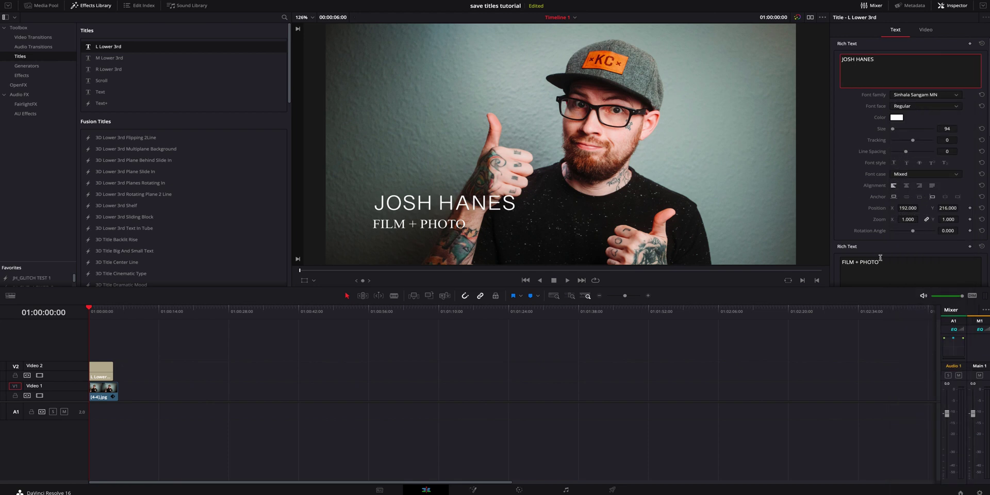
pyautogui.scroll(-3, 880, 257)
pyautogui.click(921, 228)
pyautogui.click(920, 240)
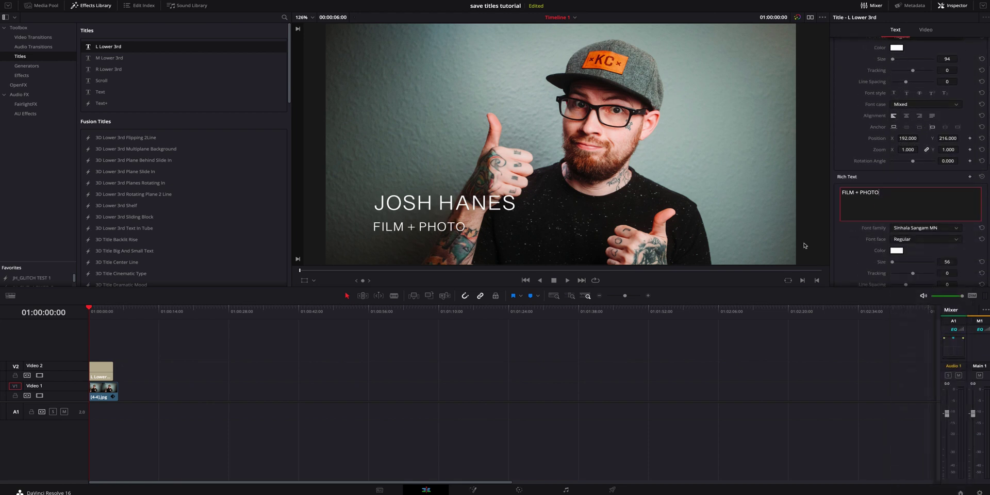
pyautogui.scroll(-3, 865, 239)
pyautogui.scroll(3, 864, 238)
pyautogui.click(863, 238)
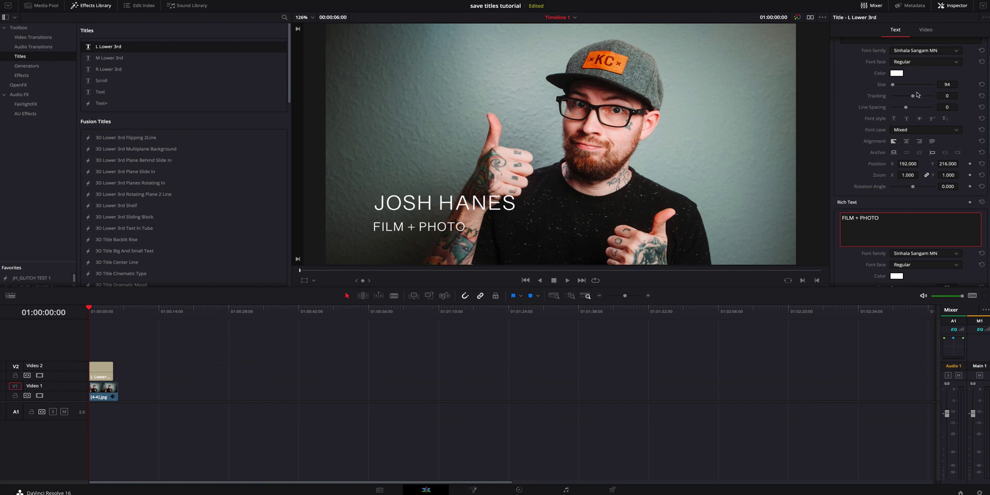
# - Size the name line 96, and give FILM + PHOTO size 57, tracking 20 and position 425, 241
pyautogui.moveTo(947, 85); pyautogui.dragTo(909, 98)
pyautogui.scroll(-5, 899, 170)
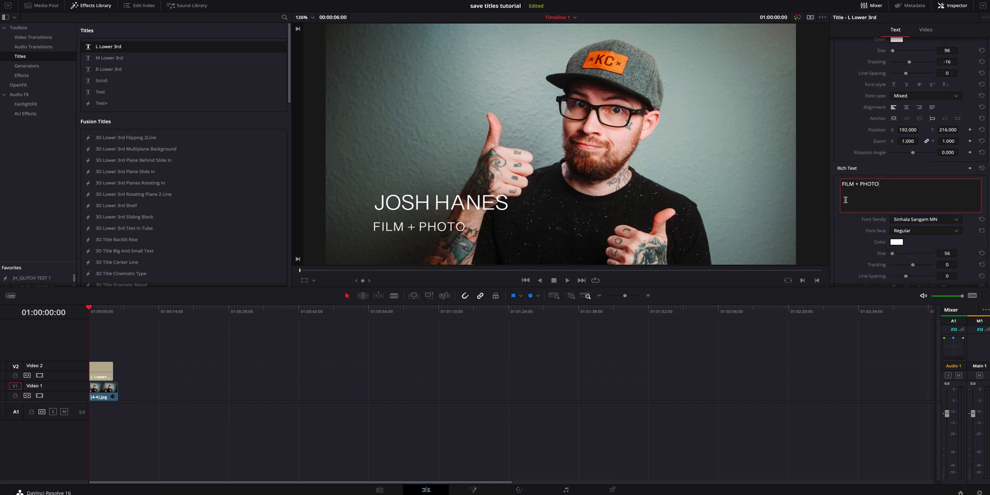
pyautogui.moveTo(892, 162); pyautogui.dragTo(892, 163)
pyautogui.scroll(-4, 947, 162)
pyautogui.scroll(-7, 947, 162)
pyautogui.moveTo(912, 174); pyautogui.dragTo(832, 179)
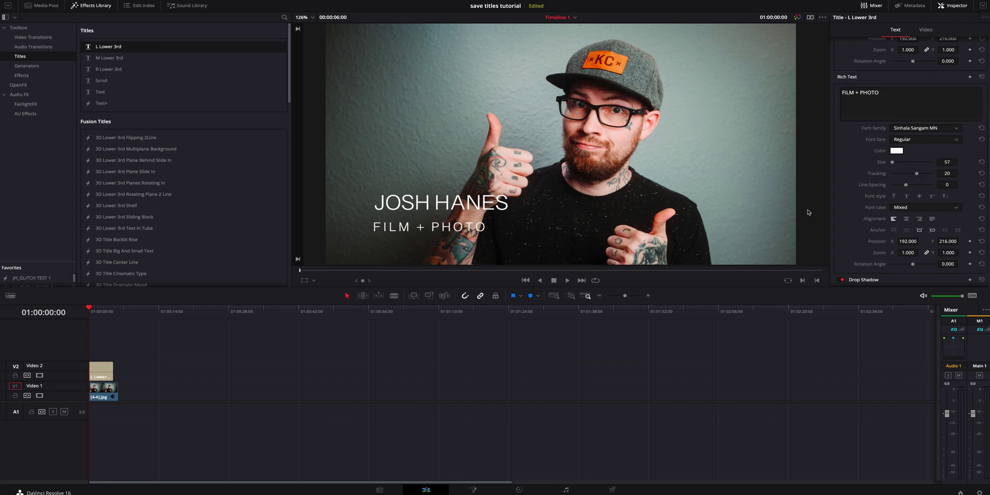
pyautogui.scroll(-1, 897, 242)
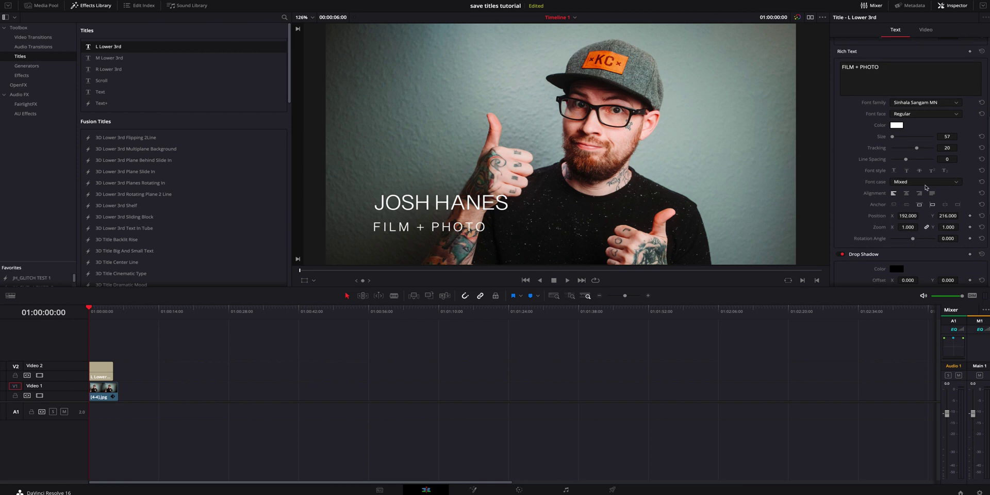
pyautogui.moveTo(907, 215); pyautogui.dragTo(971, 215)
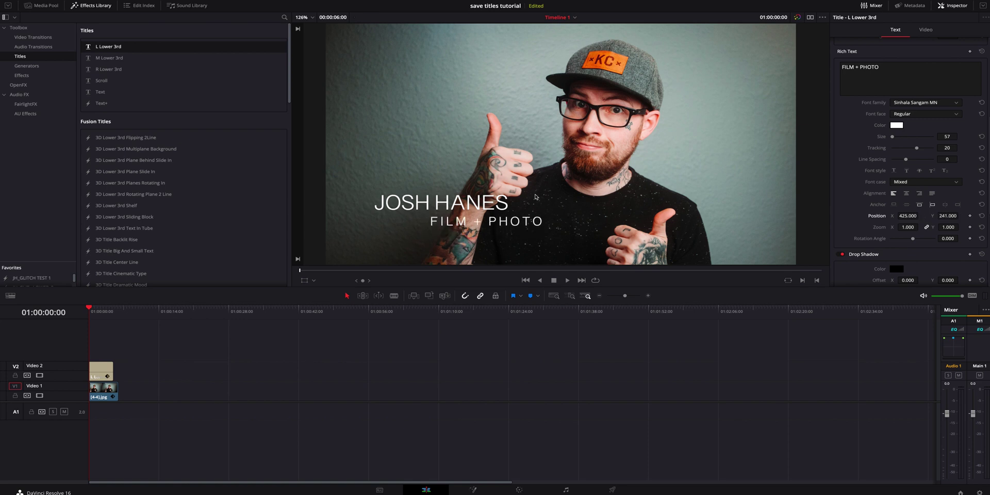
# - Scale the title clip's Zoom down to 0.950
pyautogui.click(108, 367)
pyautogui.click(926, 30)
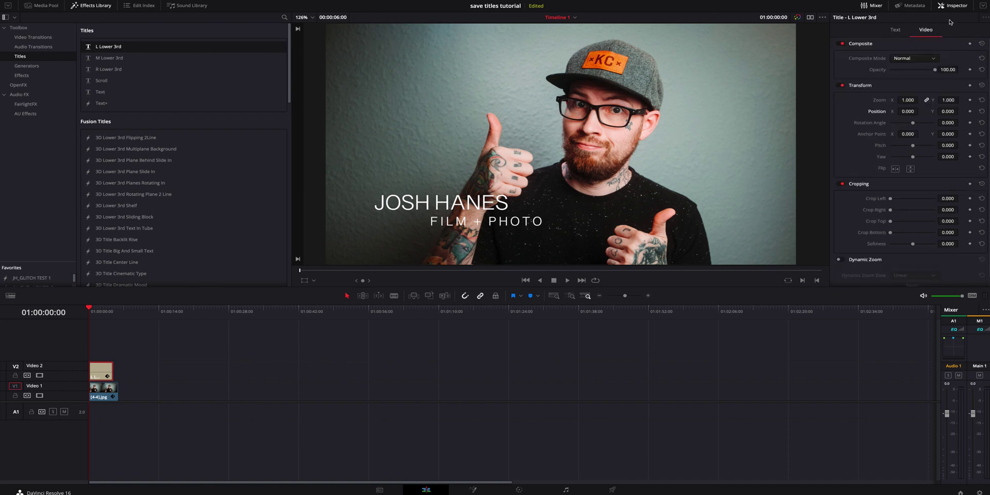
pyautogui.moveTo(907, 100)
pyautogui.mouseDown()
pyautogui.moveTo(920, 100)
pyautogui.moveTo(909, 111)
pyautogui.moveTo(962, 111)
pyautogui.moveTo(909, 100)
pyautogui.moveTo(947, 111)
pyautogui.moveTo(903, 113)
pyautogui.mouseUp()
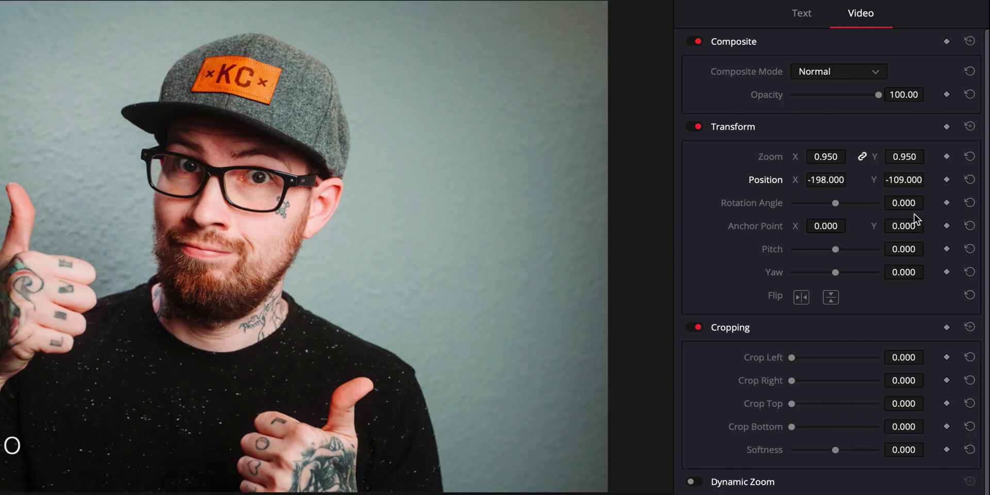
# - Keyframe Position and Rotation so the title starts off-screen left at X -714, rotated -48.7°
pyautogui.click(946, 180)
pyautogui.click(947, 203)
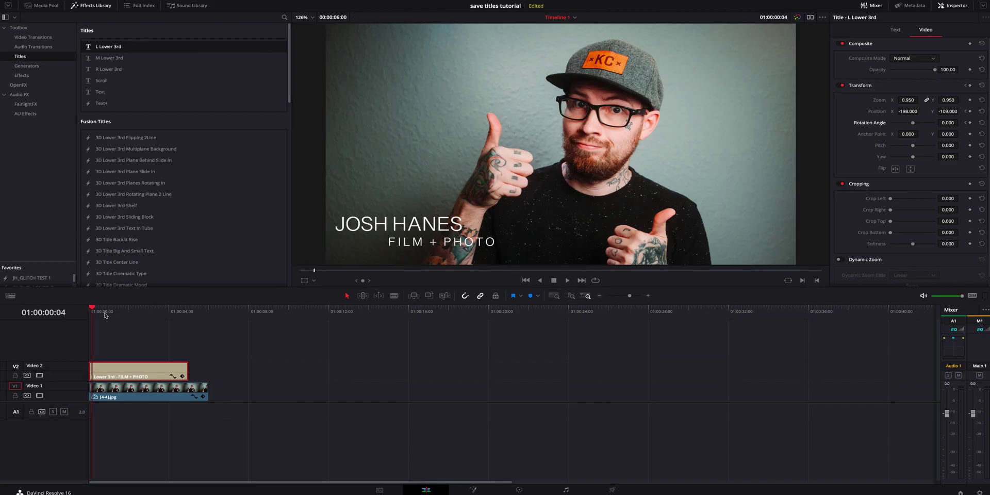
pyautogui.press('Right')
pyautogui.press('Right')
pyautogui.press('Right')
pyautogui.click(971, 123)
pyautogui.click(91, 316)
pyautogui.moveTo(908, 109); pyautogui.dragTo(879, 111)
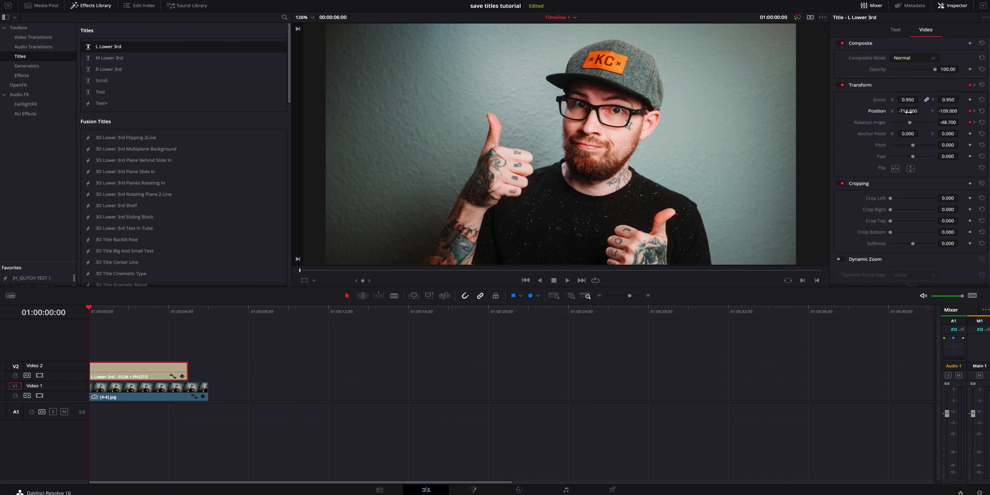
# - Apply ease to the opening Rotation Angle keyframes and preview the smoother intro
pyautogui.press('space')
pyautogui.press('space')
pyautogui.press('Home')
pyautogui.press('space')
pyautogui.press('space')
pyautogui.scroll(1, 189, 338)
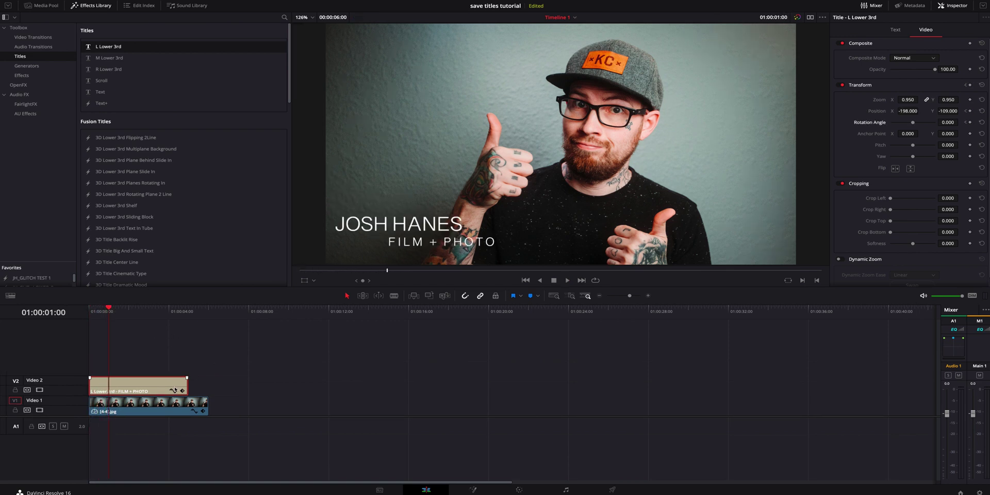
pyautogui.scroll(2, 174, 390)
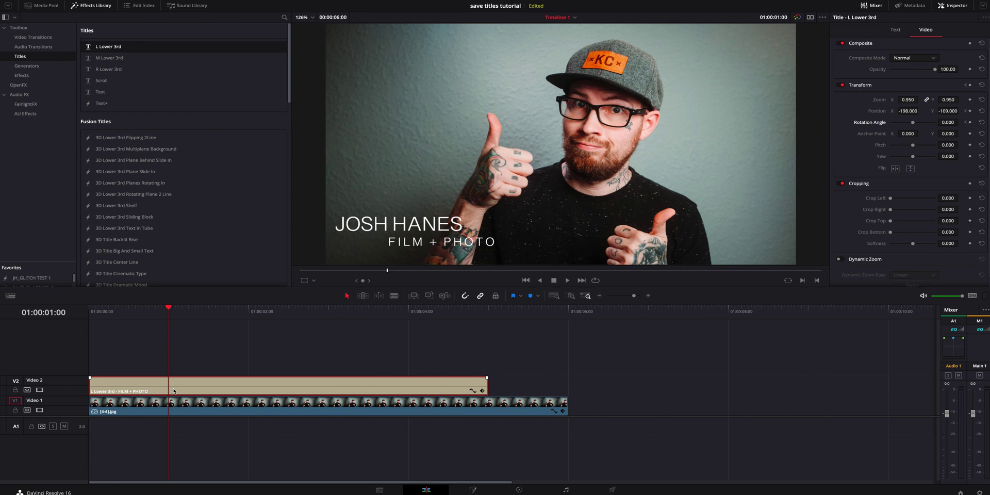
pyautogui.click(472, 391)
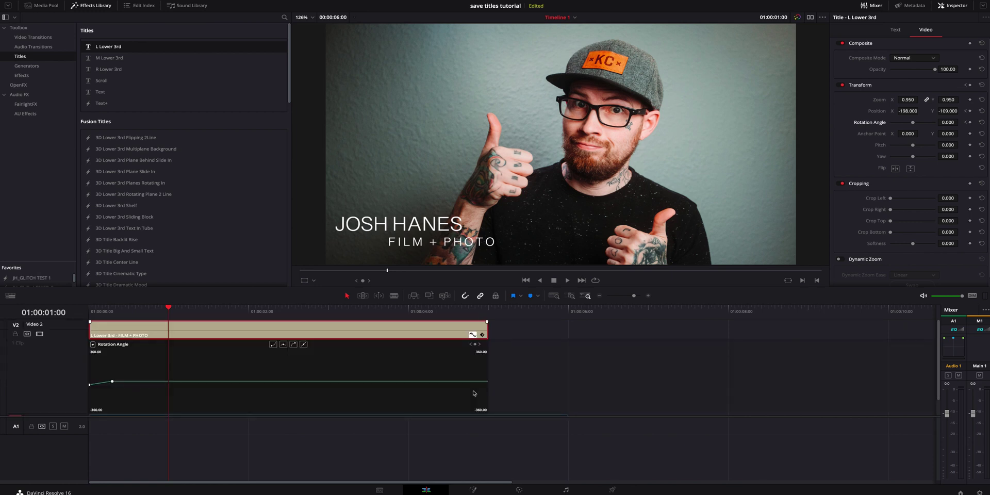
pyautogui.click(131, 378)
pyautogui.moveTo(154, 366); pyautogui.dragTo(85, 400)
pyautogui.click(274, 345)
pyautogui.click(101, 311)
pyautogui.press('space')
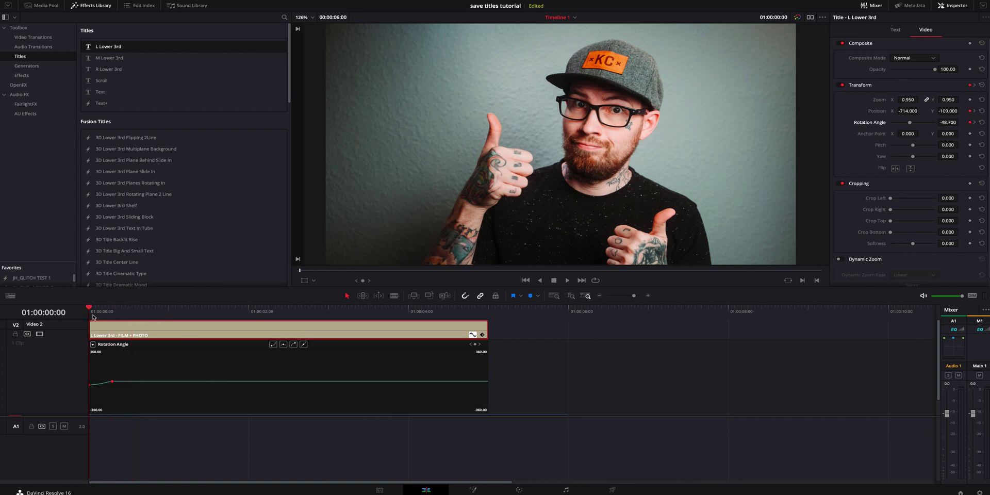
pyautogui.click(106, 313)
pyautogui.press('space')
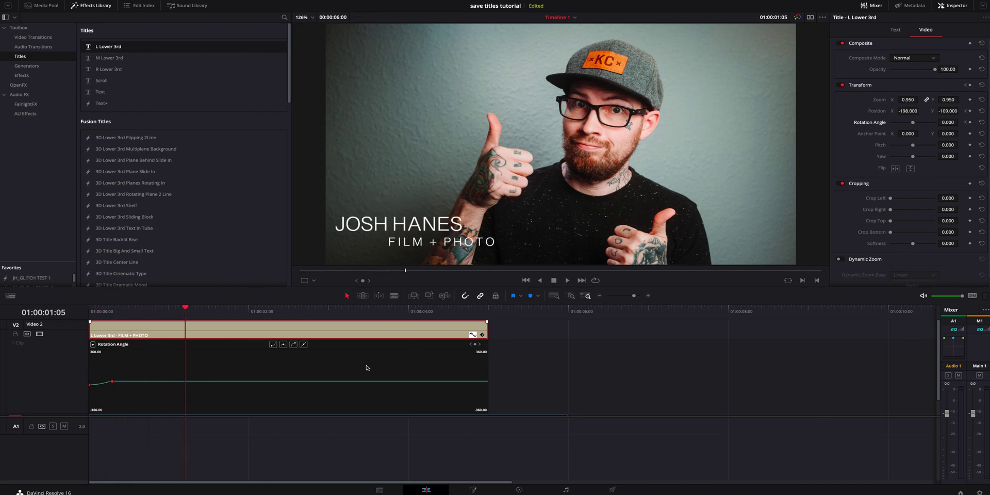
pyautogui.click(473, 335)
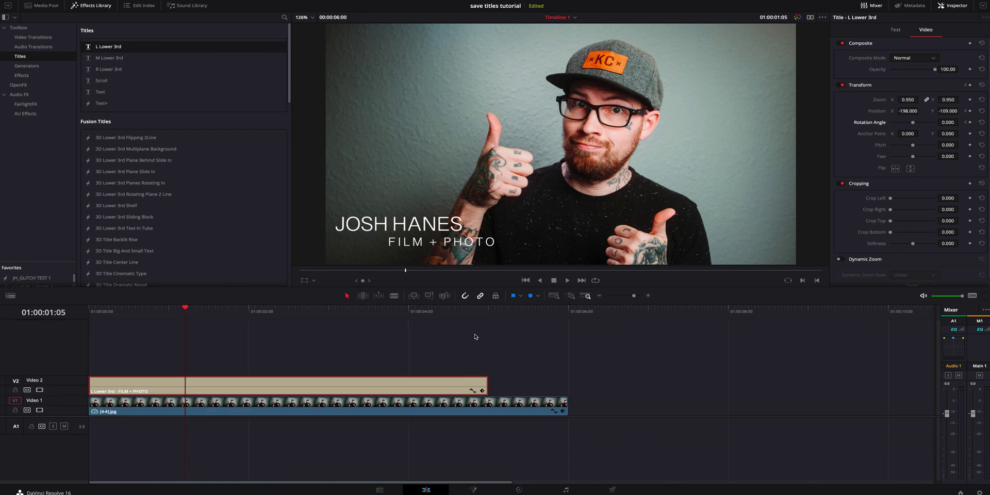
# - Keyframe Opacity 100 at 01:00:04:18 and 0 at 05:00, then preview the fade-out
pyautogui.moveTo(441, 310); pyautogui.dragTo(461, 320)
pyautogui.click(469, 311)
pyautogui.click(970, 69)
pyautogui.click(488, 312)
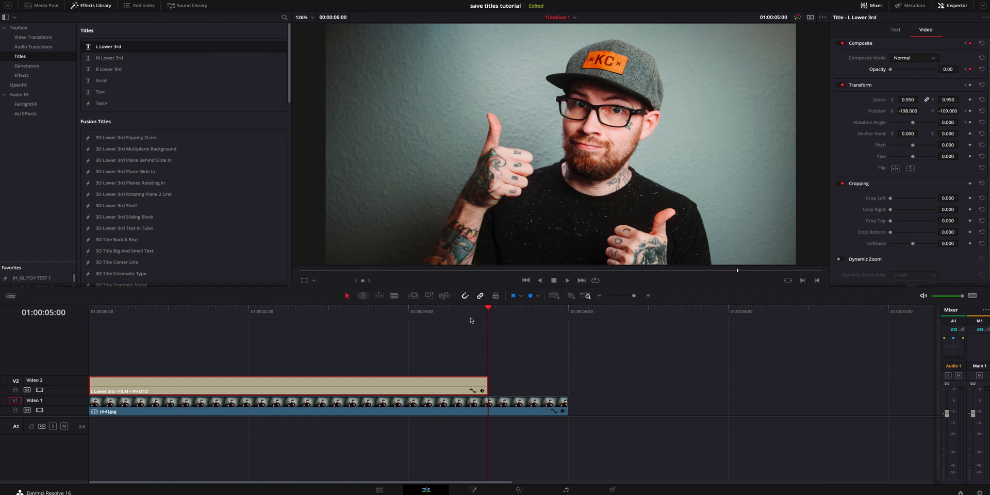
pyautogui.click(446, 313)
pyautogui.press('space')
pyautogui.press('space')
pyautogui.moveTo(154, 316); pyautogui.dragTo(84, 316)
# - Drag the L Lower 3rd title from V2 into the Master's tutorial power bin
pyautogui.click(42, 6)
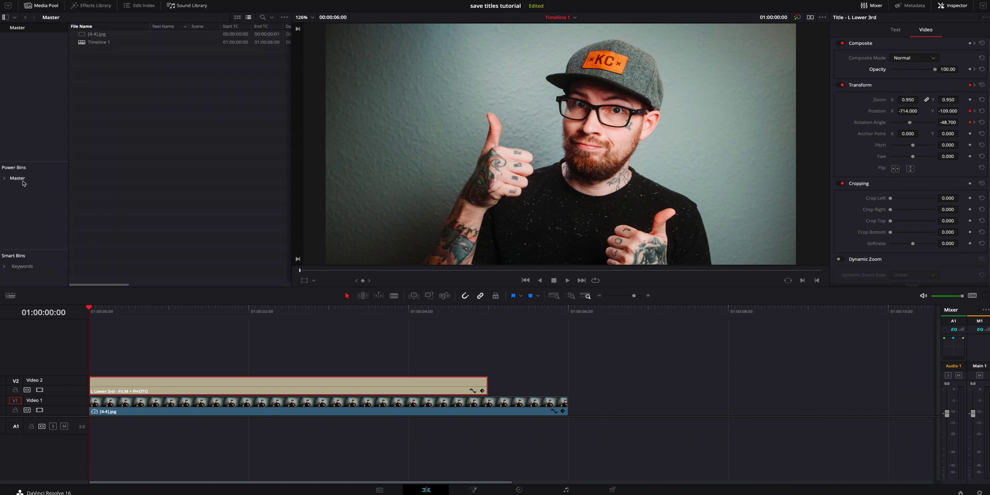
pyautogui.click(5, 179)
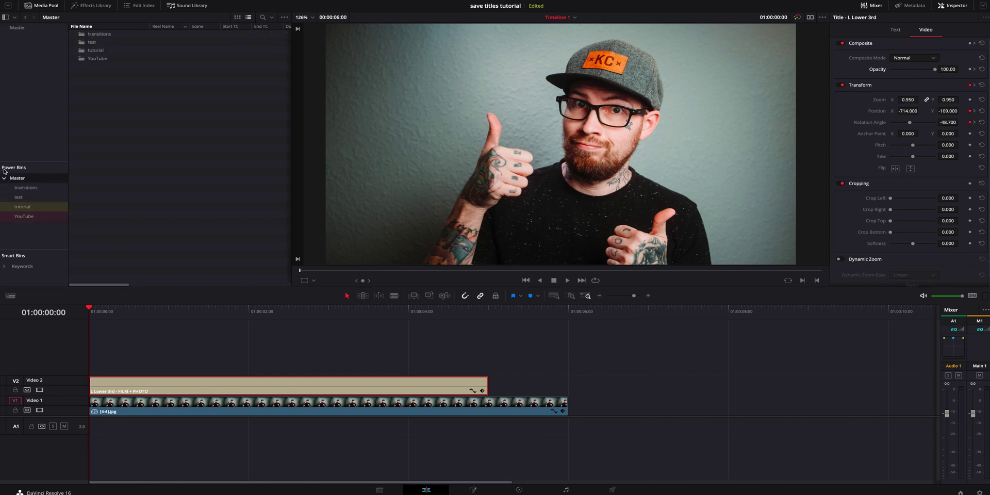
pyautogui.click(22, 207)
pyautogui.hscroll(1, 84, 208)
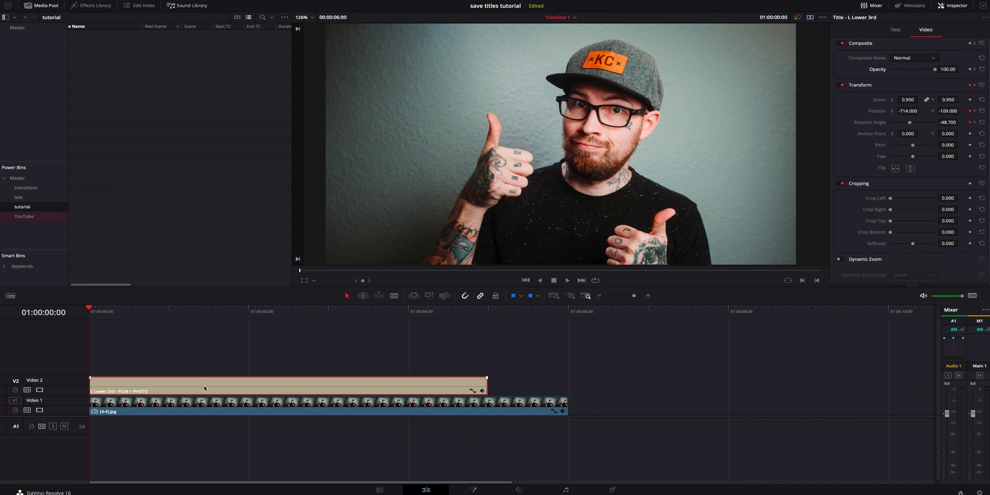
pyautogui.moveTo(203, 385); pyautogui.dragTo(158, 163)
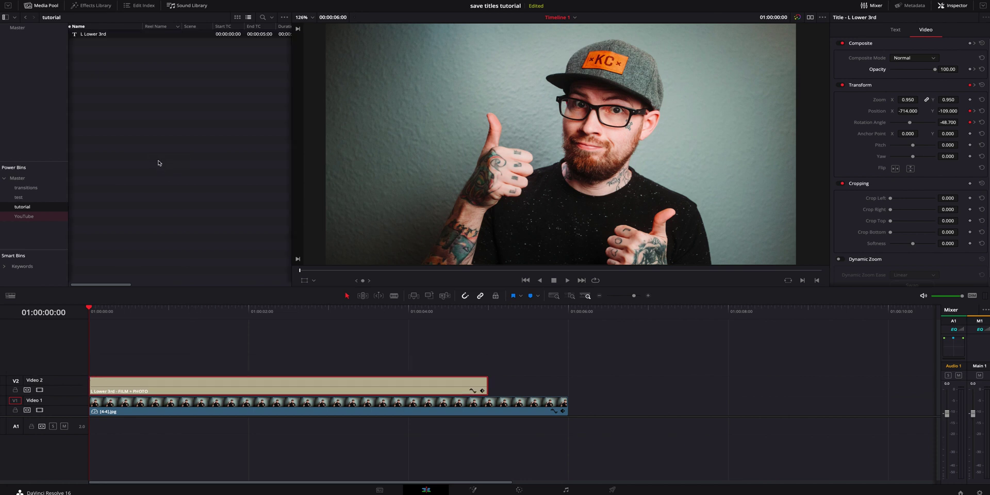
pyautogui.click(302, 381)
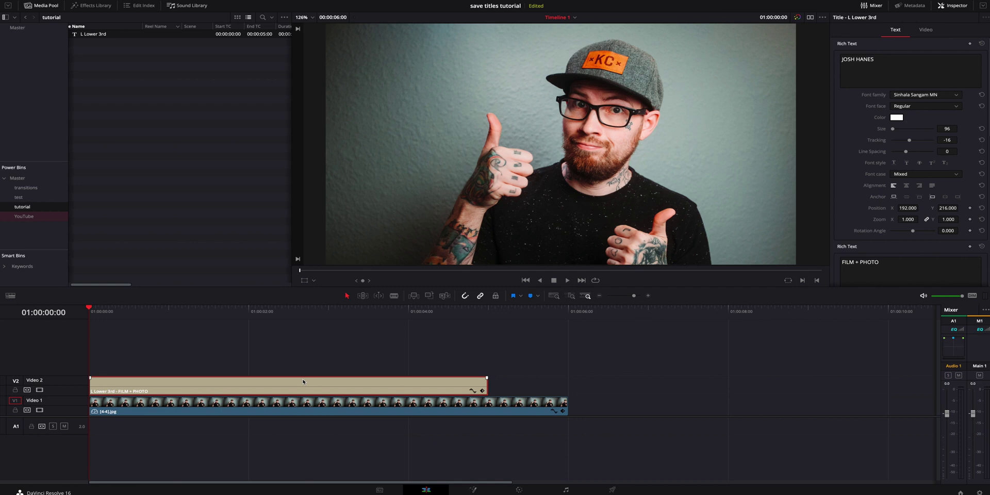
# - Replace the V2 title with the saved L Lower 3rd copy and play it back
pyautogui.press('BackSpace')
pyautogui.moveTo(95, 36); pyautogui.dragTo(252, 355)
pyautogui.press('space')
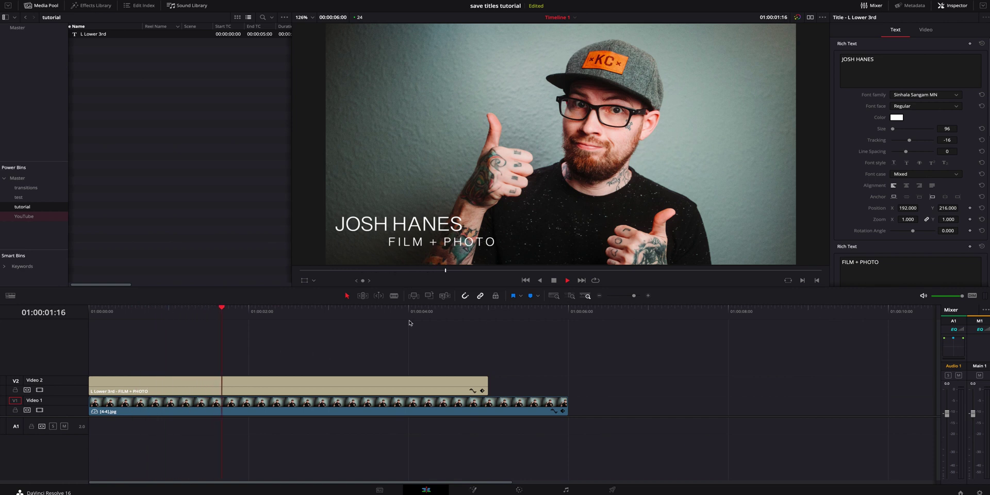
pyautogui.press('space')
# - Test enlarging the name text to size 384, replay the animation, then undo it
pyautogui.click(418, 384)
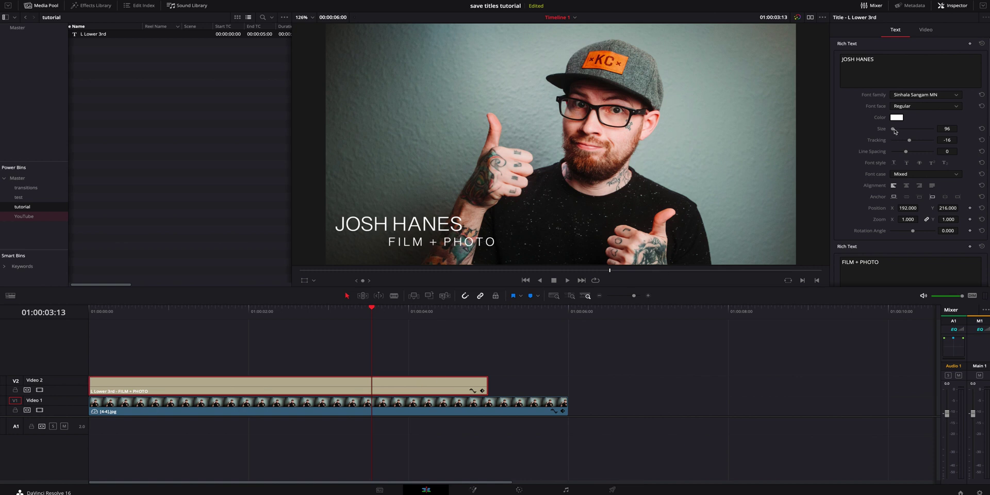
pyautogui.moveTo(893, 129); pyautogui.dragTo(895, 128)
pyautogui.moveTo(227, 311); pyautogui.dragTo(83, 313)
pyautogui.press('space')
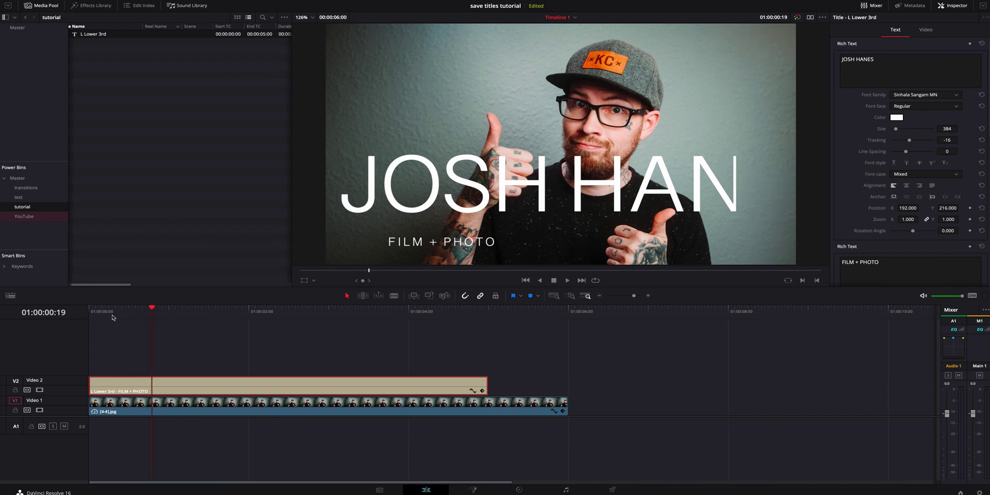
pyautogui.hotkey('ctrl', 'z')
# - Add a drop shadow with X offset 11, blur 34, opacity 75, and preview the title
pyautogui.scroll(-5, 871, 190)
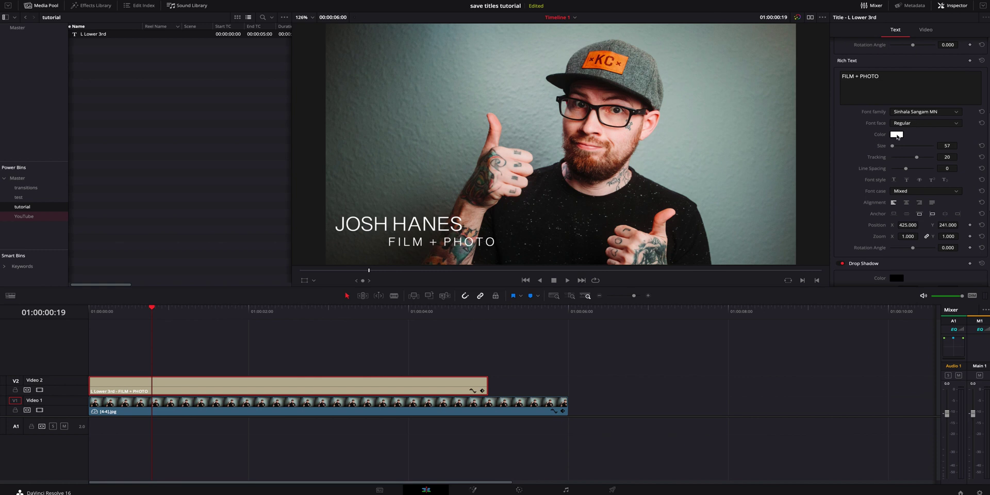
pyautogui.scroll(-1, 900, 217)
pyautogui.moveTo(900, 244)
pyautogui.mouseDown()
pyautogui.moveTo(920, 232)
pyautogui.moveTo(912, 233)
pyautogui.mouseUp()
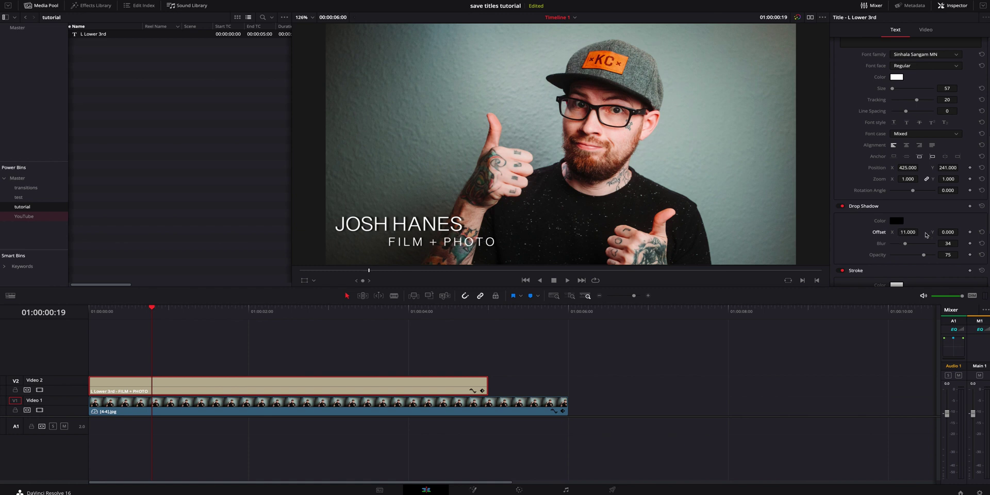
pyautogui.press('Home')
pyautogui.press('space')
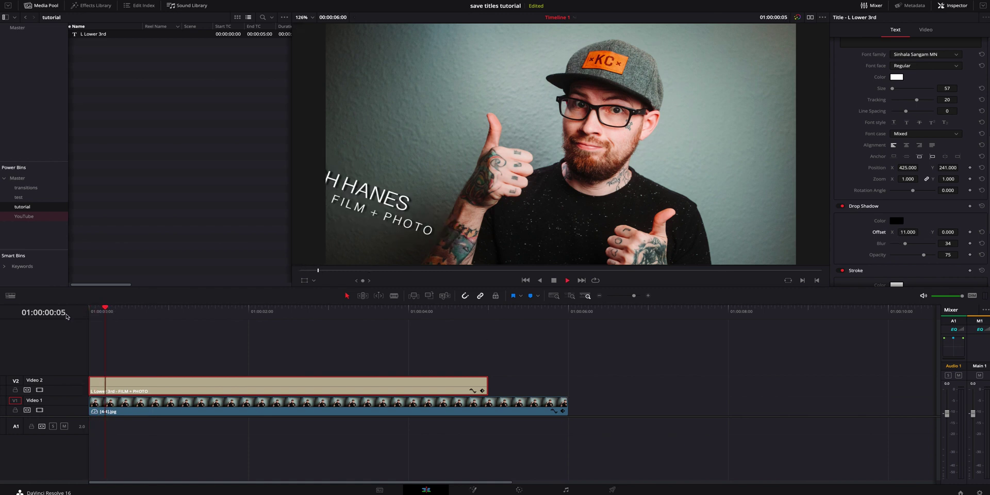
pyautogui.press('space')
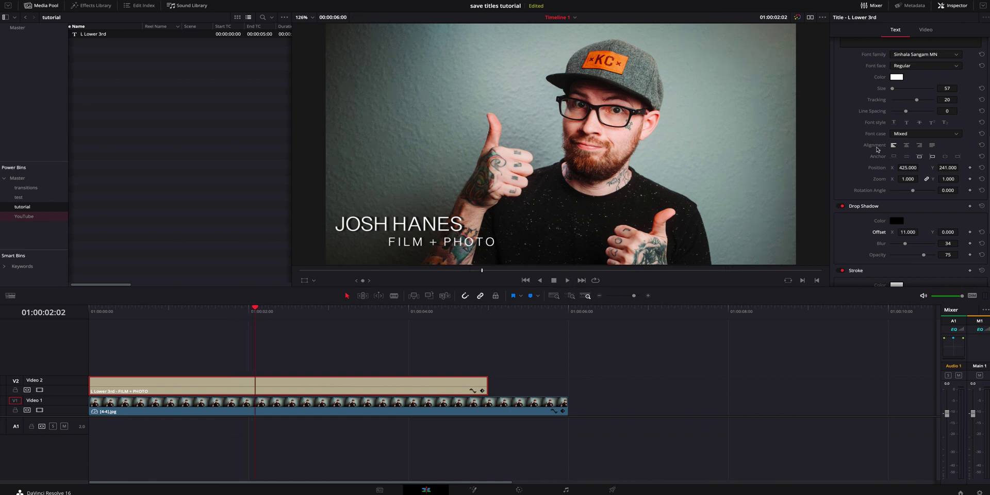
pyautogui.click(926, 30)
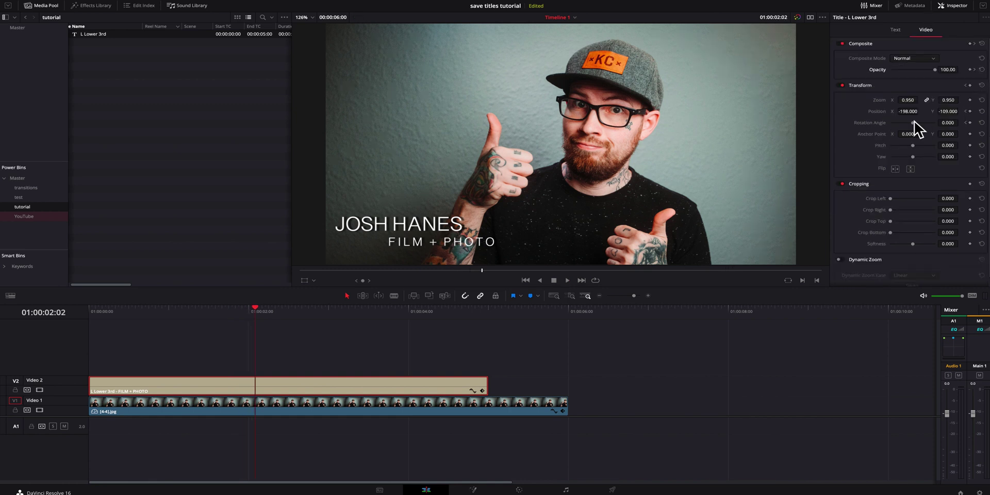
pyautogui.scroll(-1, 421, 255)
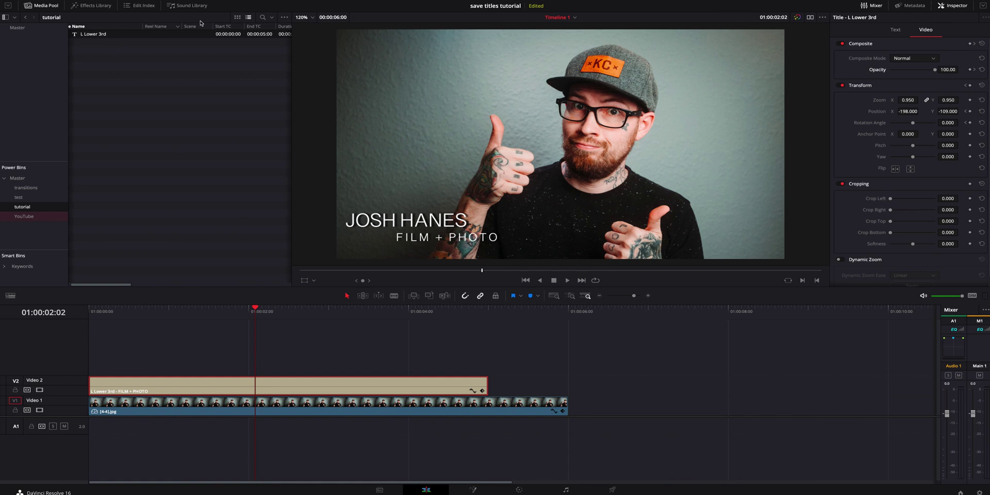
# - Rename the saved title L LOWER SLIDE and add it to V2 after the first title
pyautogui.click(92, 34)
pyautogui.click(92, 34)
pyautogui.write('L LOWER SLIDE')
pyautogui.click(147, 74)
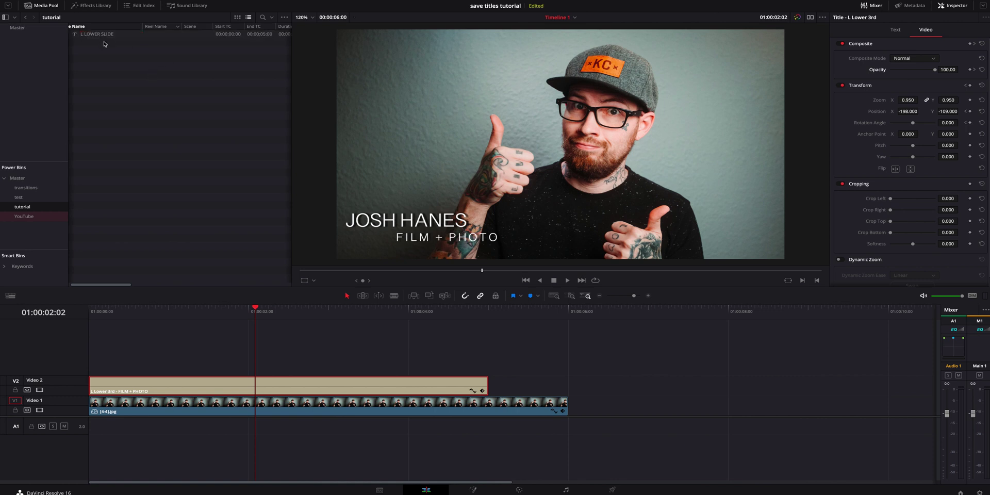
pyautogui.moveTo(98, 34); pyautogui.dragTo(543, 381)
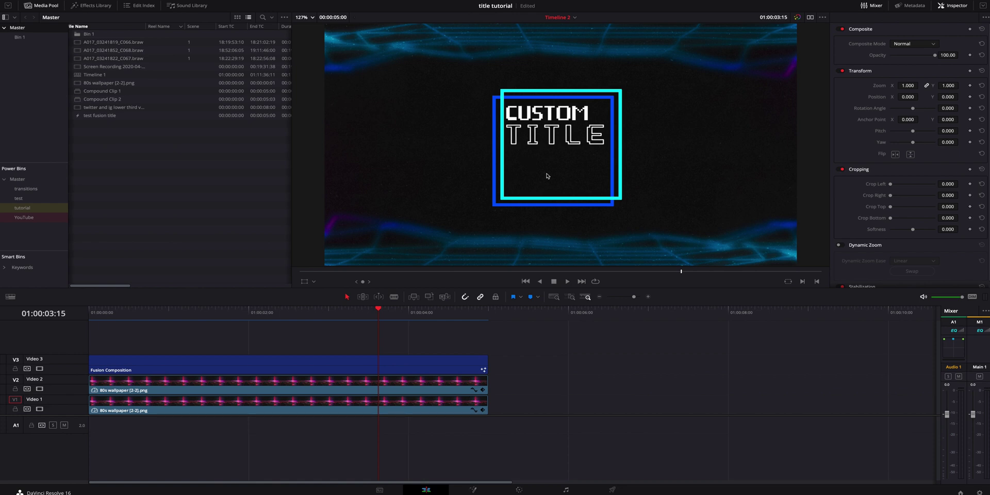
pyautogui.click(90, 311)
pyautogui.press('space')
# - Select the title composition's nodes in the Fusion node graph and create a macro from them
pyautogui.click(472, 490)
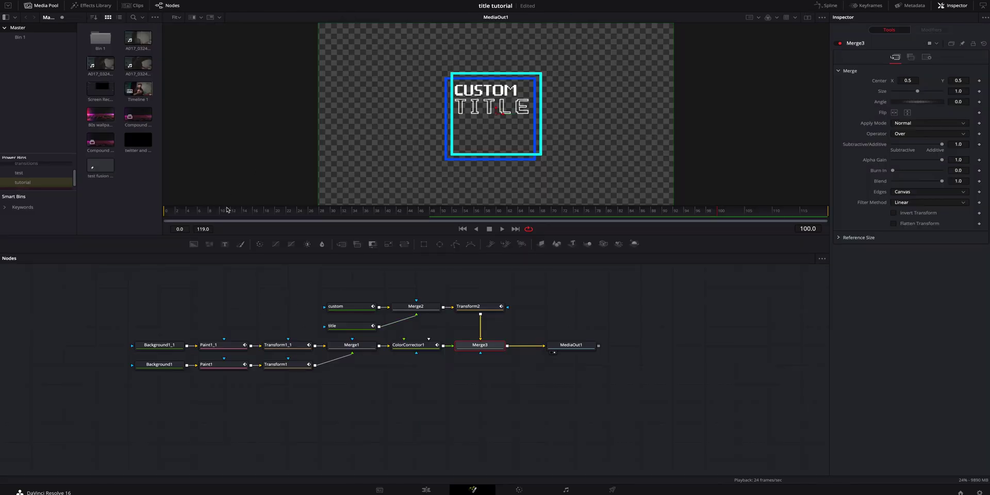
pyautogui.moveTo(206, 212); pyautogui.dragTo(487, 217)
pyautogui.moveTo(141, 282); pyautogui.dragTo(570, 410)
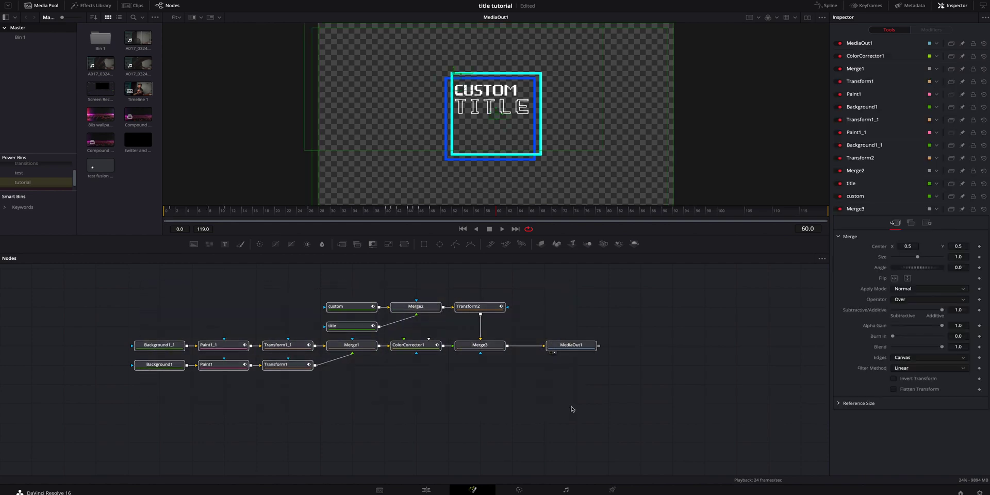
pyautogui.click(569, 346)
pyautogui.rightClick(570, 347)
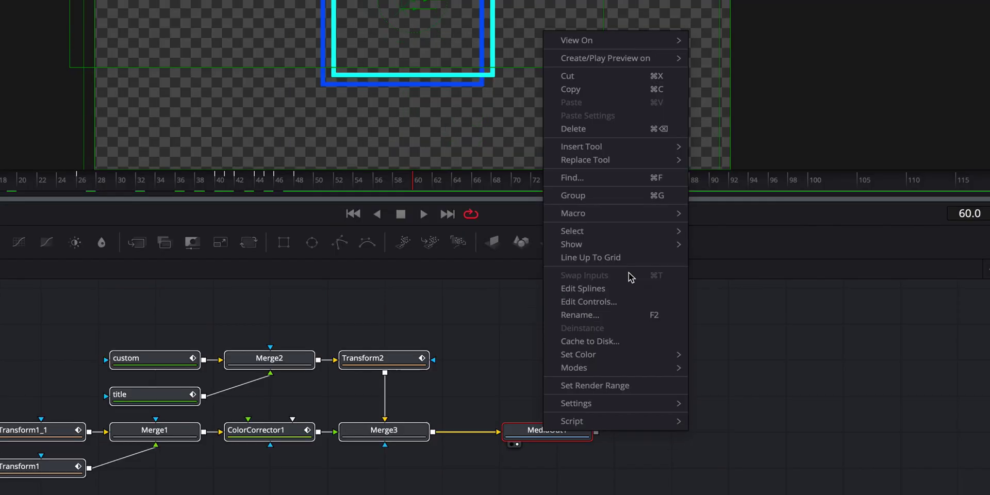
pyautogui.moveTo(612, 232)
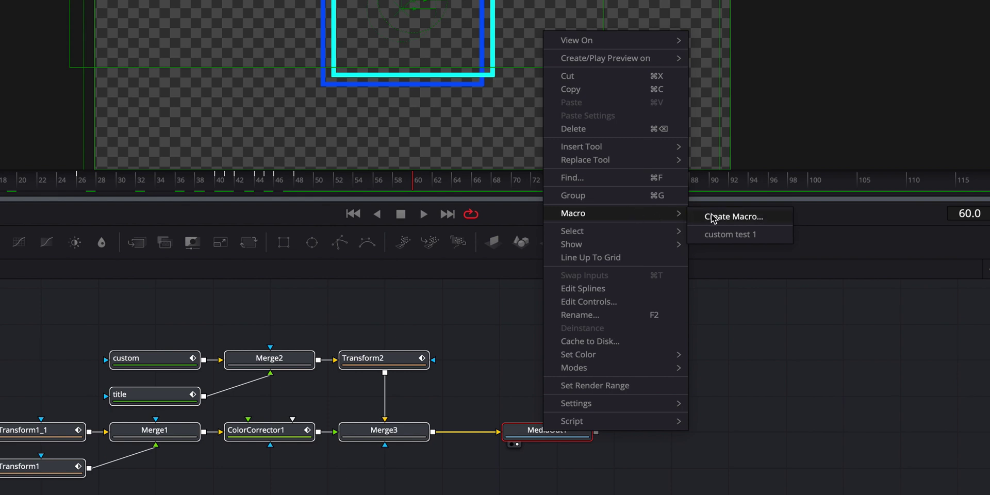
pyautogui.click(711, 217)
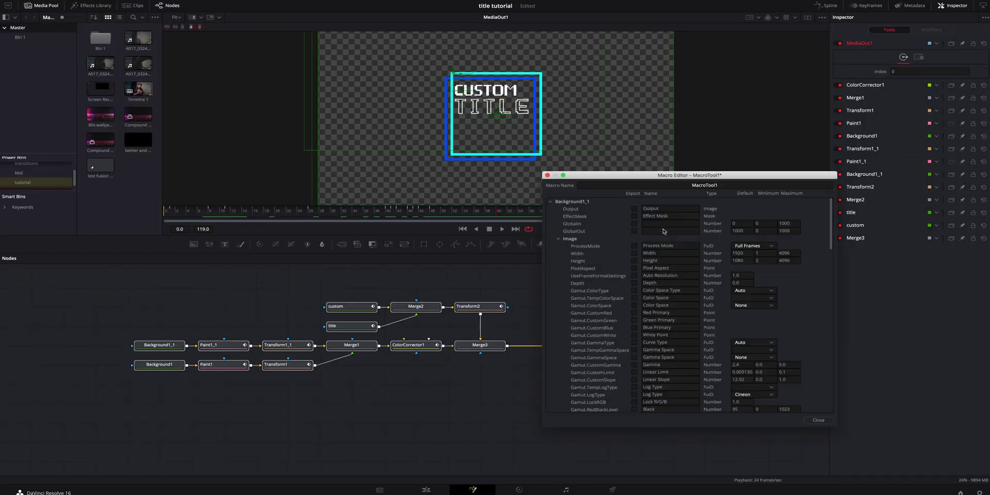
# - Collapse Background1_1 in the Macro Editor and replace the MacroTool1 name with CUSTOM2
pyautogui.moveTo(645, 178); pyautogui.dragTo(528, 155)
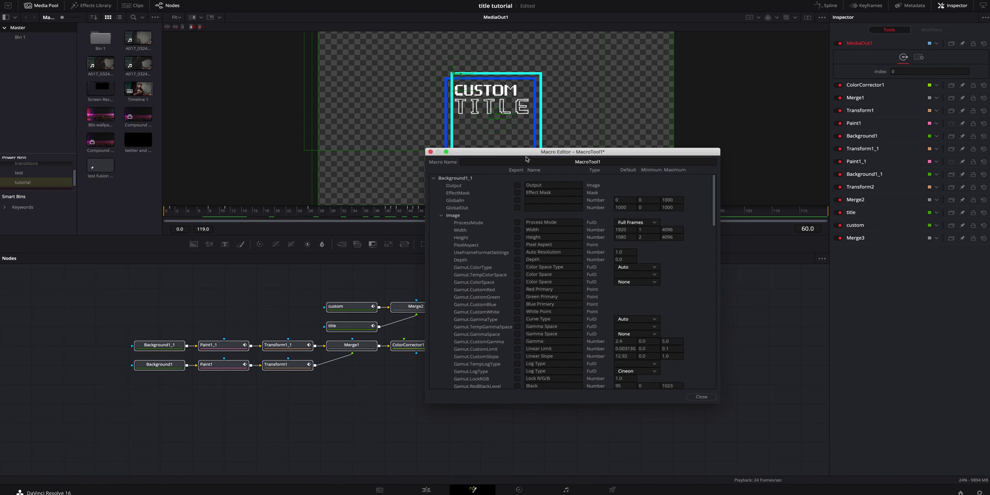
pyautogui.click(433, 179)
pyautogui.moveTo(452, 153); pyautogui.dragTo(564, 138)
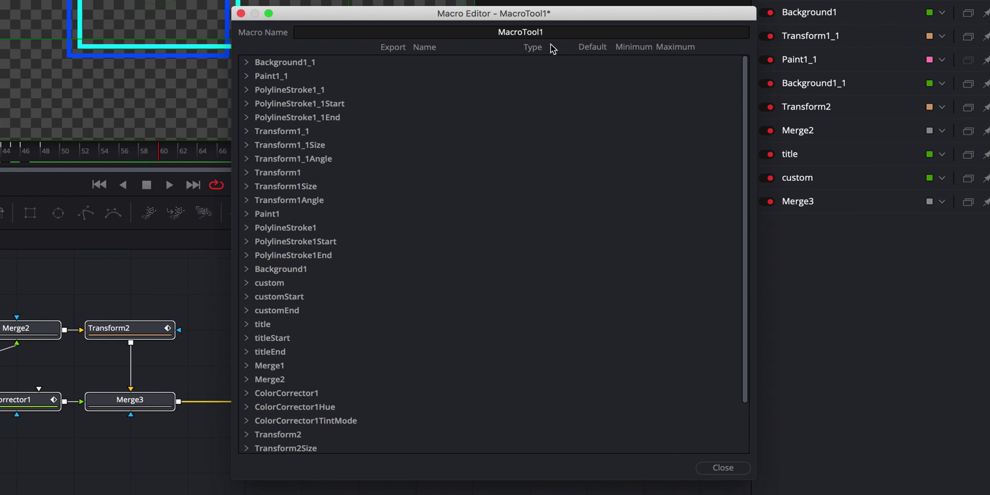
pyautogui.doubleClick(440, 32)
pyautogui.write('CUST')
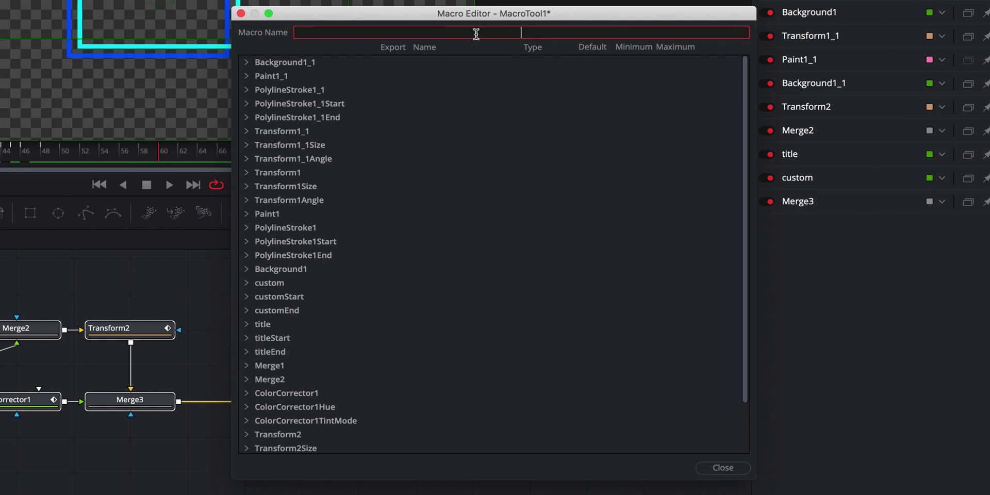
pyautogui.write('OM2')
# - Export the custom text node's StyledText, Font, Style, Blue, Alpha and HorizontallyJustified inputs
pyautogui.click(246, 283)
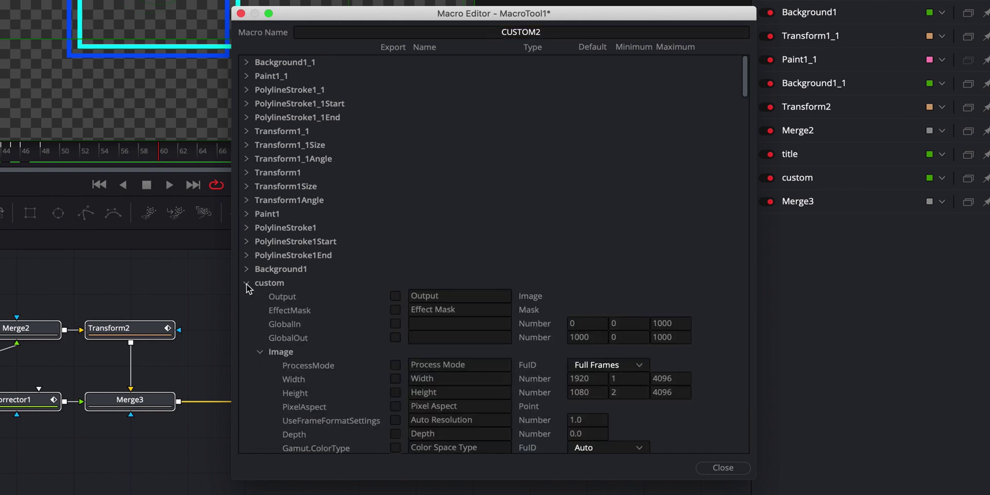
pyautogui.scroll(-2, 317, 308)
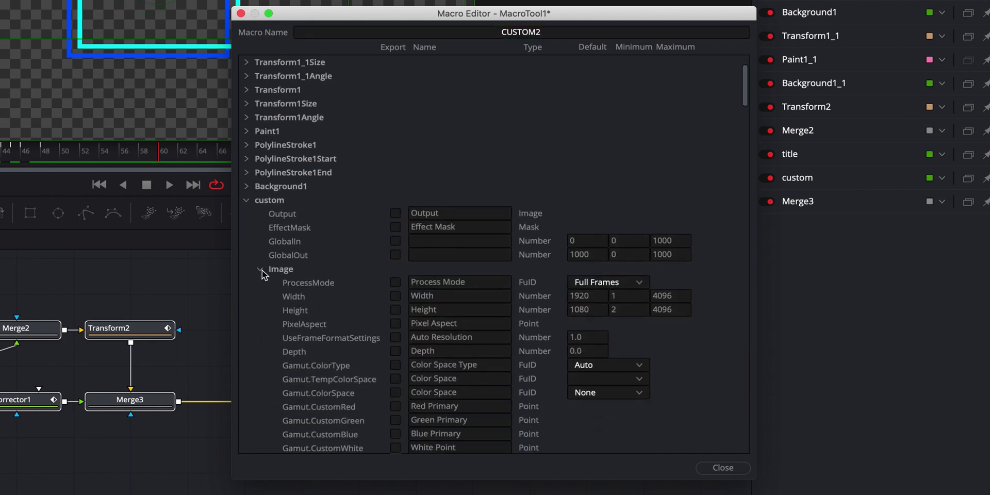
pyautogui.scroll(-1, 263, 274)
pyautogui.click(260, 228)
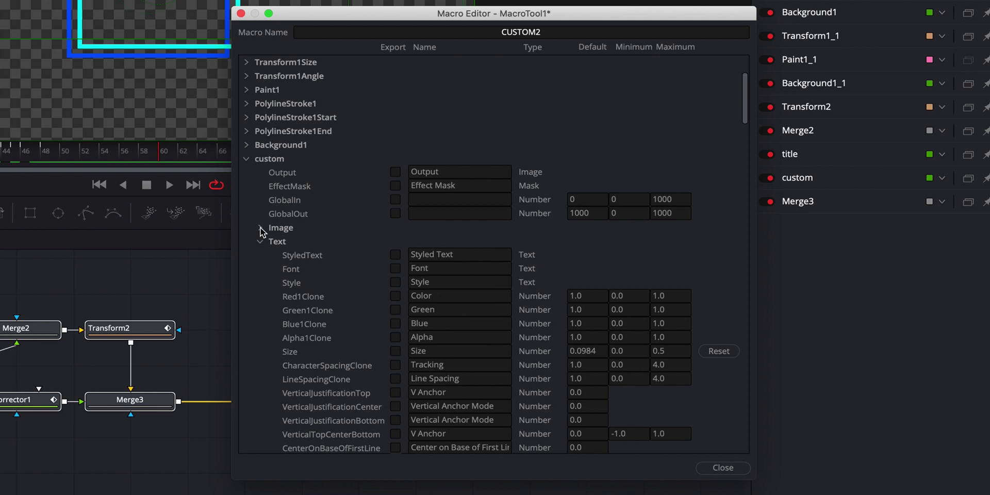
pyautogui.scroll(-2, 274, 257)
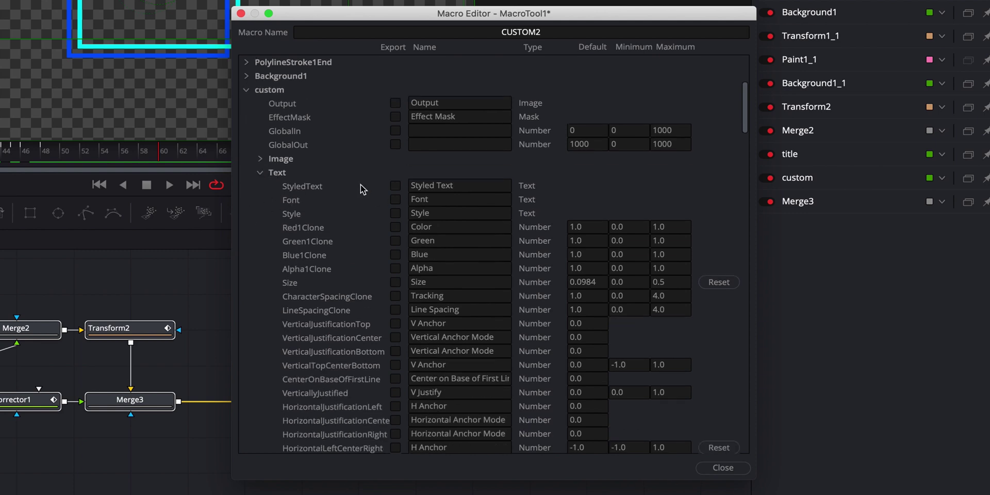
pyautogui.click(394, 186)
pyautogui.click(395, 200)
pyautogui.click(395, 213)
pyautogui.click(395, 255)
pyautogui.click(396, 269)
pyautogui.scroll(-5, 392, 258)
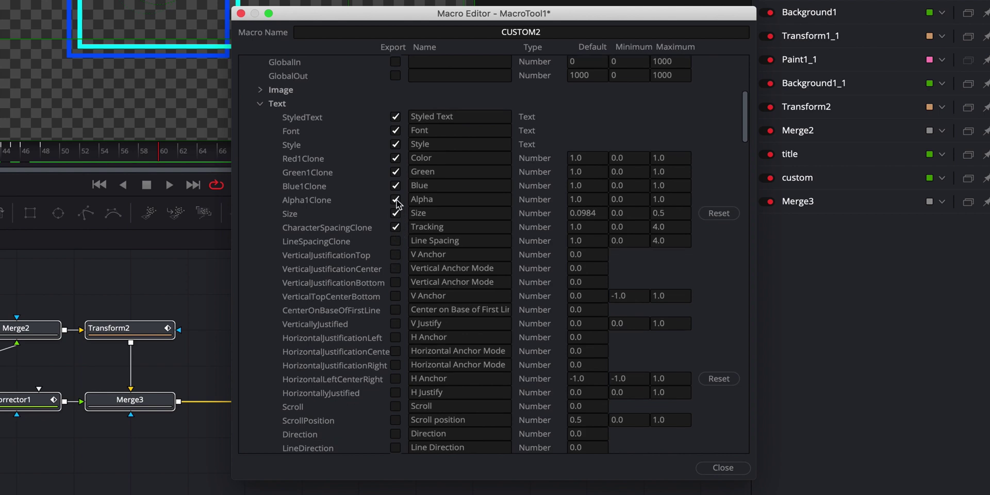
pyautogui.scroll(-3, 309, 244)
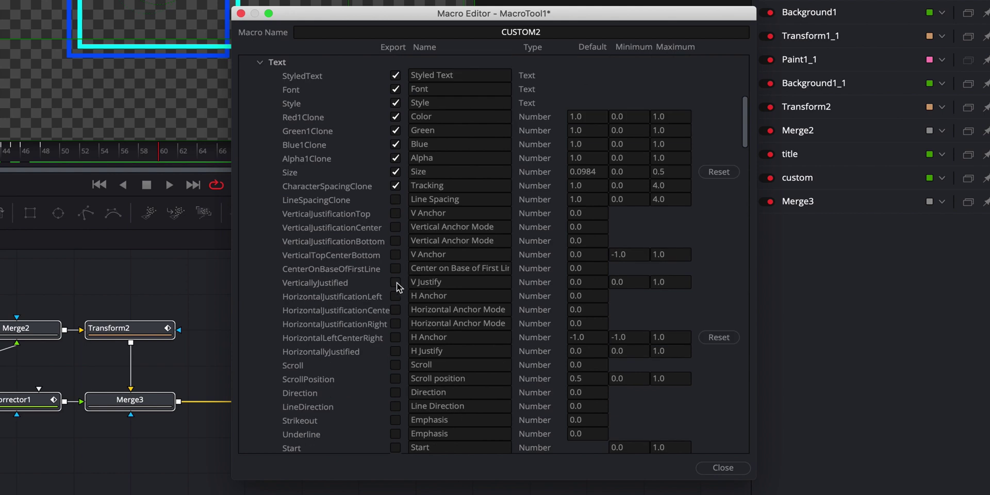
pyautogui.click(396, 351)
pyautogui.scroll(-7, 376, 342)
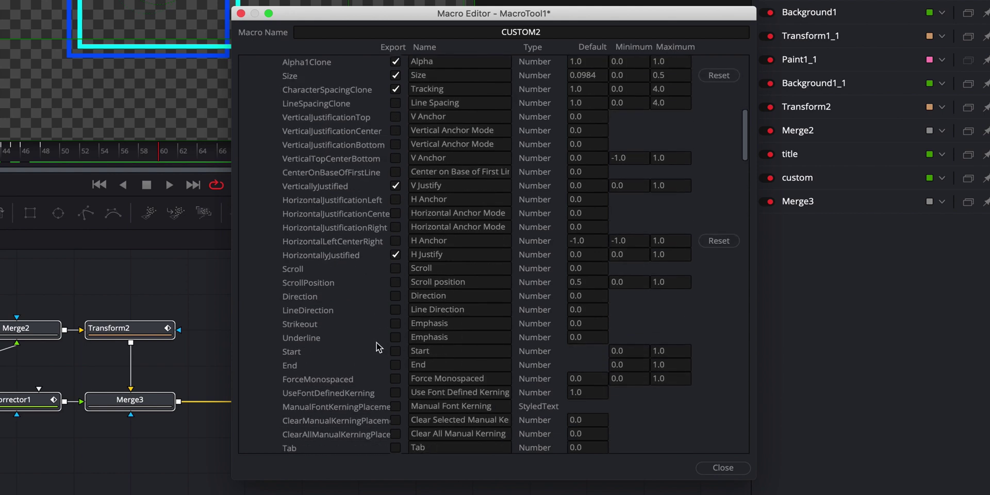
pyautogui.scroll(12, 376, 342)
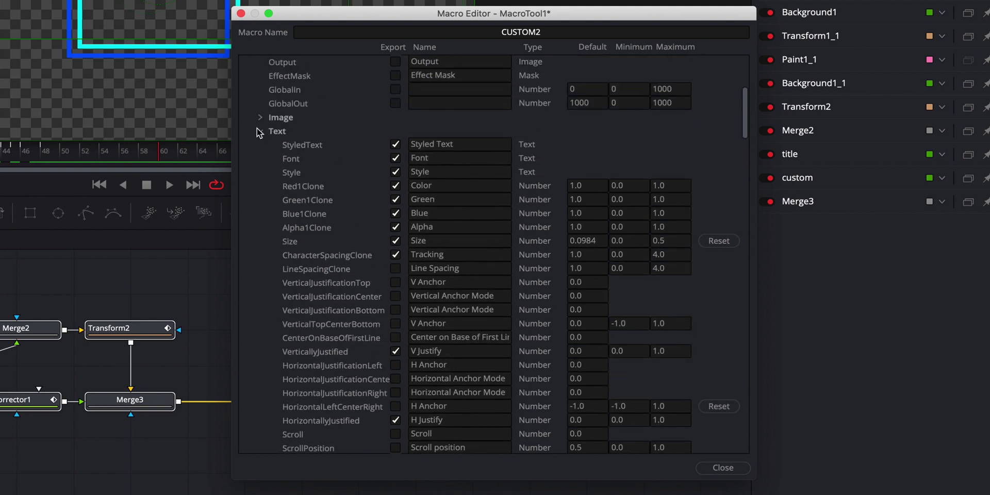
# - Collapse the custom node's text, layout, transform and shading parameter groups
pyautogui.click(259, 132)
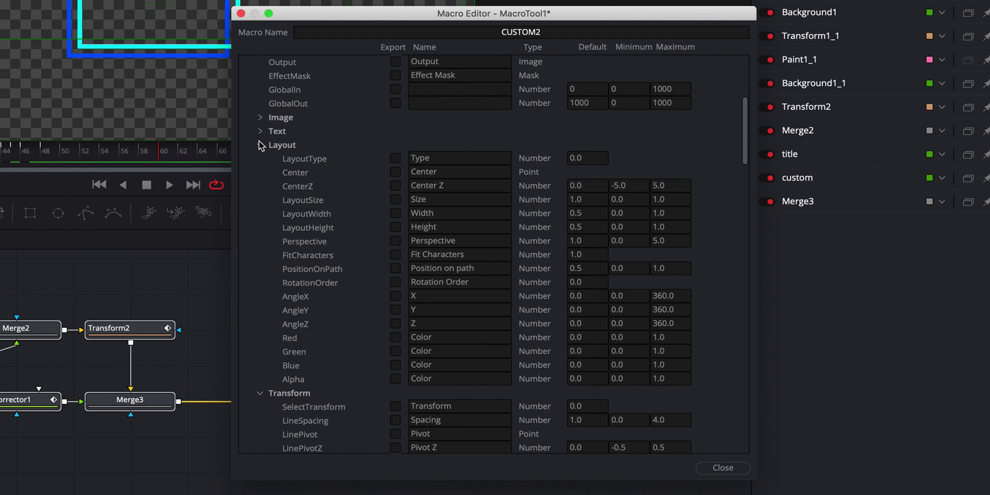
pyautogui.click(259, 141)
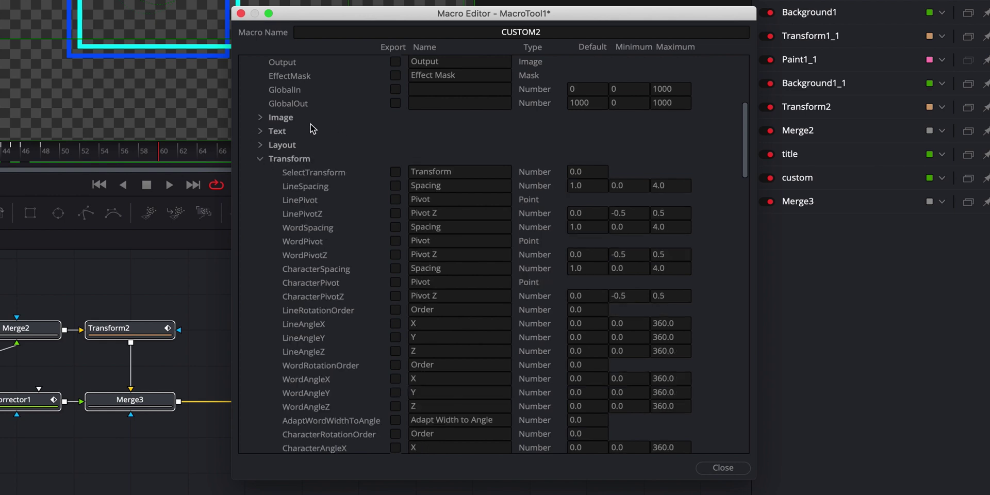
pyautogui.scroll(-4, 347, 251)
pyautogui.scroll(3, 347, 251)
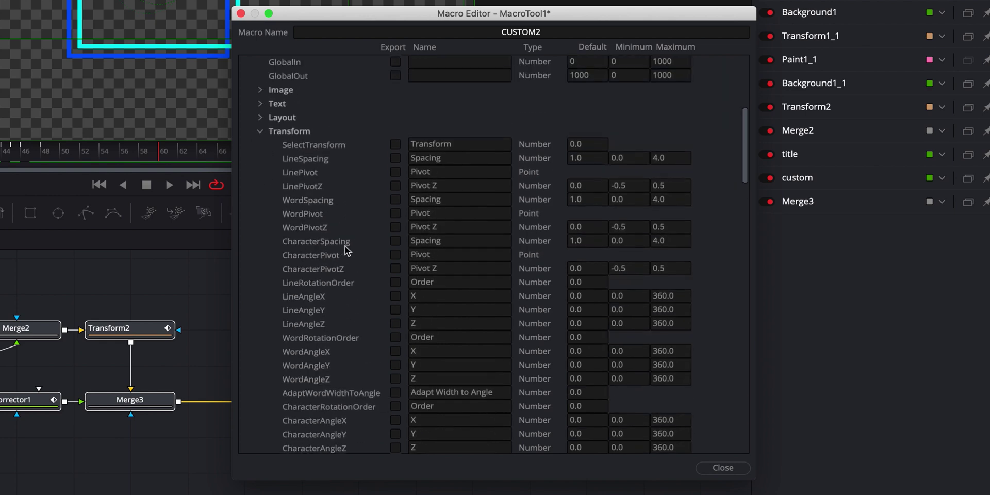
pyautogui.scroll(3, 343, 216)
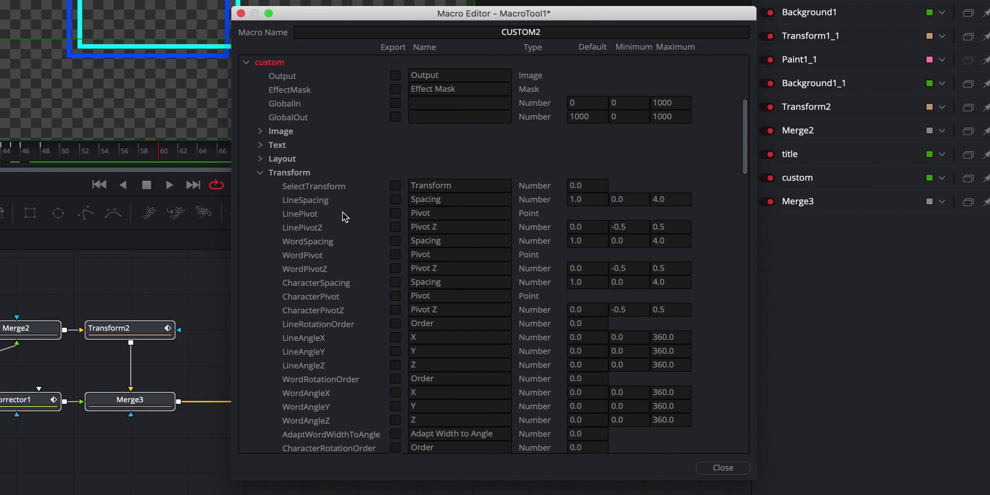
pyautogui.click(261, 174)
pyautogui.scroll(-5, 355, 292)
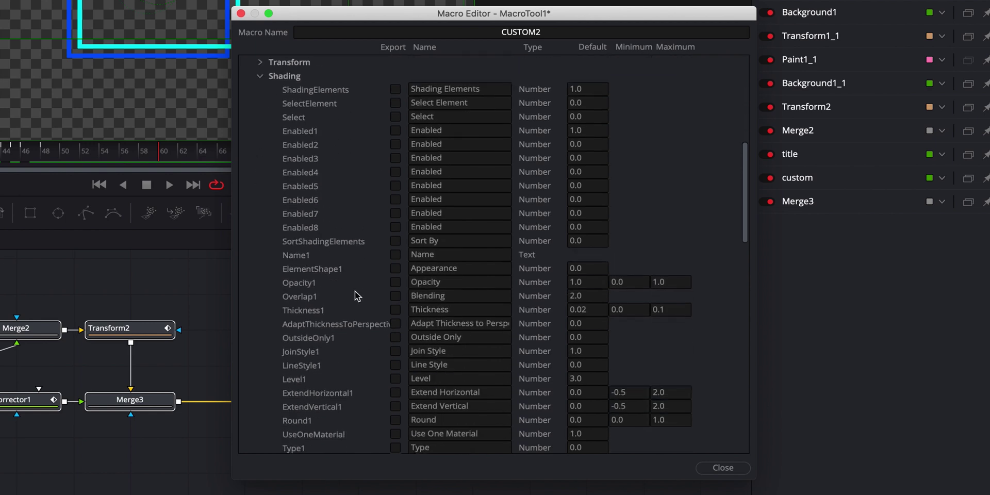
pyautogui.scroll(-2, 355, 292)
pyautogui.scroll(-3, 354, 296)
pyautogui.scroll(15, 346, 295)
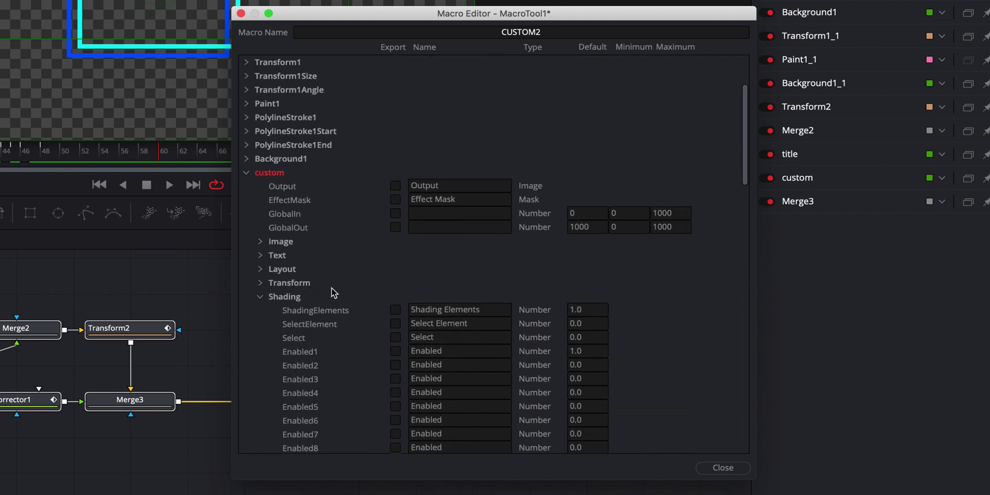
pyautogui.click(260, 297)
pyautogui.click(247, 173)
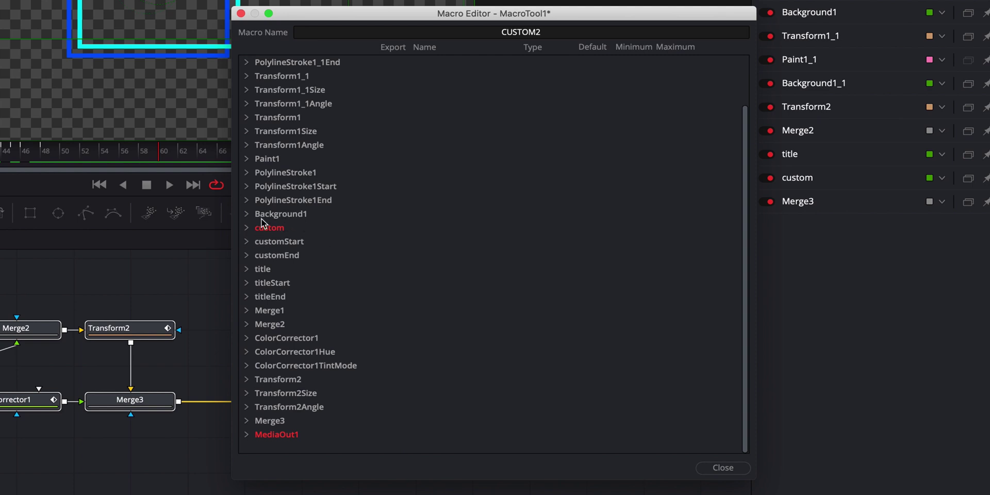
# - Export the title node's Tracking, RGB colour, Style, Font, Styled Text, V Justify and H Justify inputs
pyautogui.click(246, 268)
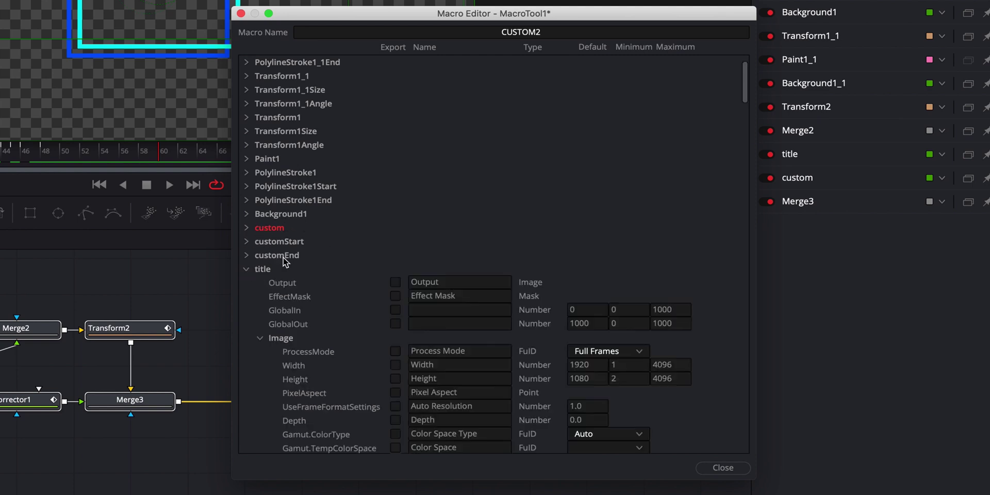
pyautogui.scroll(-2, 260, 287)
pyautogui.click(260, 283)
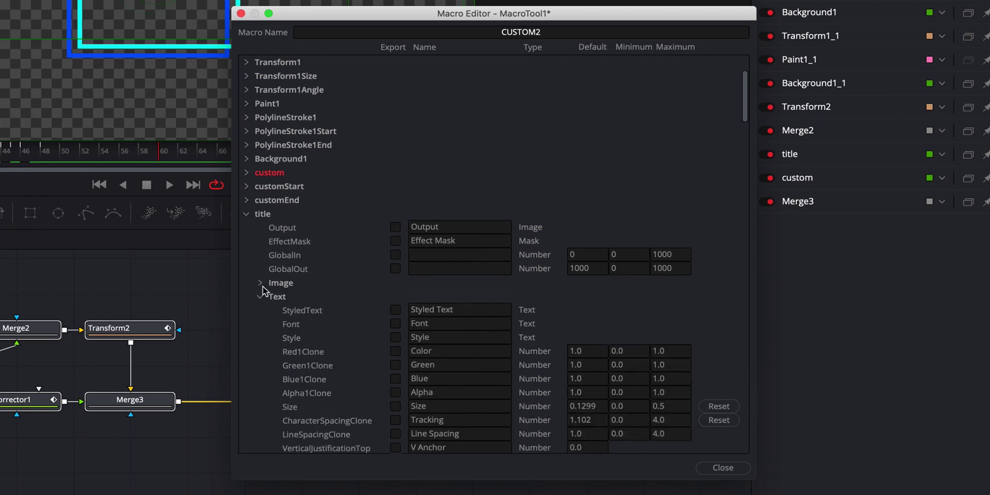
pyautogui.scroll(-5, 308, 297)
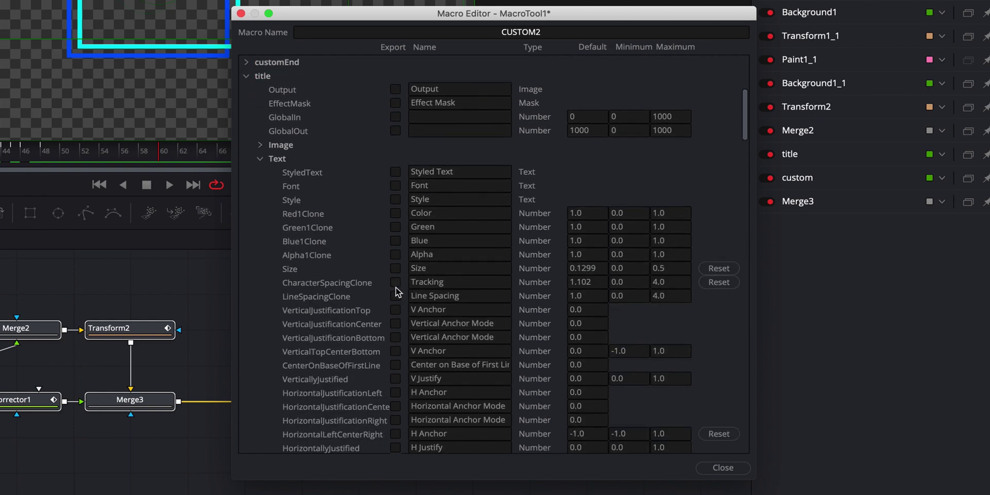
pyautogui.click(395, 282)
pyautogui.click(396, 240)
pyautogui.click(396, 227)
pyautogui.click(396, 213)
pyautogui.click(395, 200)
pyautogui.click(395, 186)
pyautogui.click(396, 172)
pyautogui.scroll(-3, 346, 328)
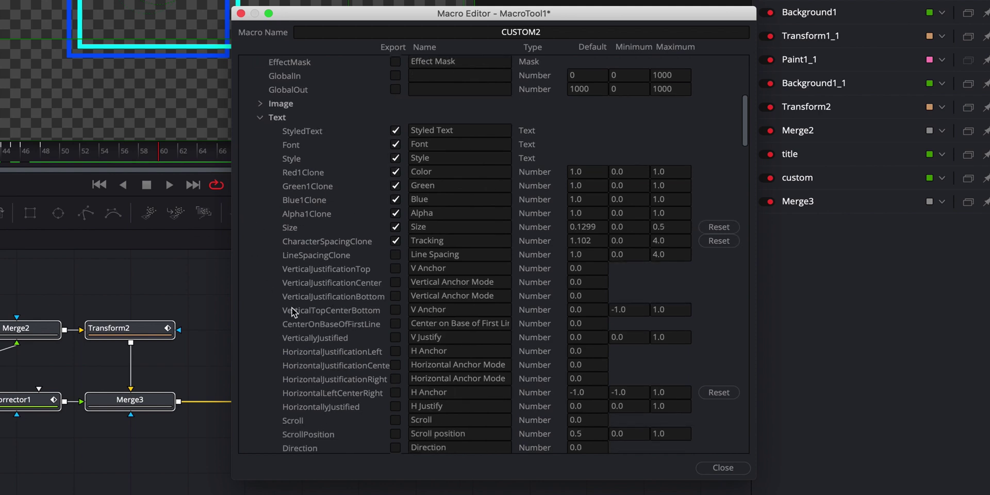
pyautogui.click(395, 338)
pyautogui.scroll(-4, 383, 407)
pyautogui.click(396, 355)
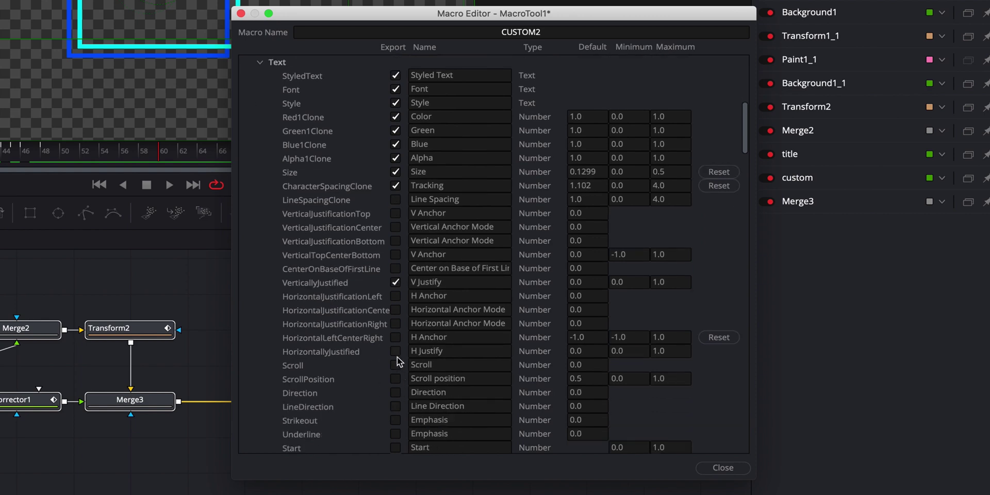
# - Collapse the title node's text group and all its parameters
pyautogui.scroll(-5, 352, 370)
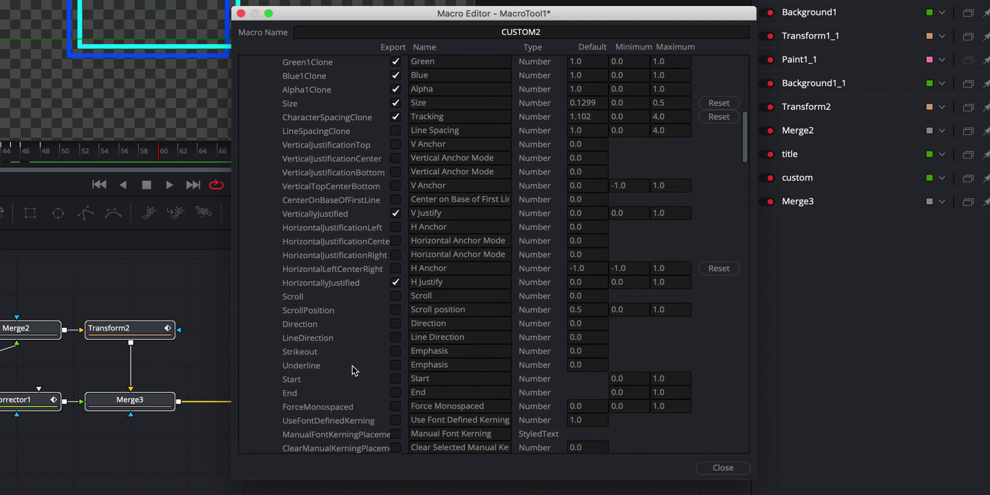
pyautogui.scroll(10, 351, 370)
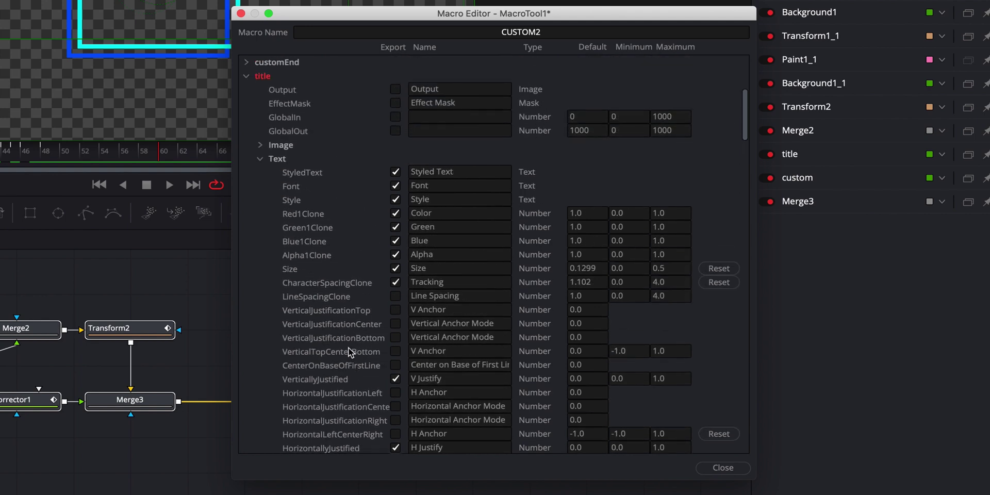
pyautogui.click(261, 160)
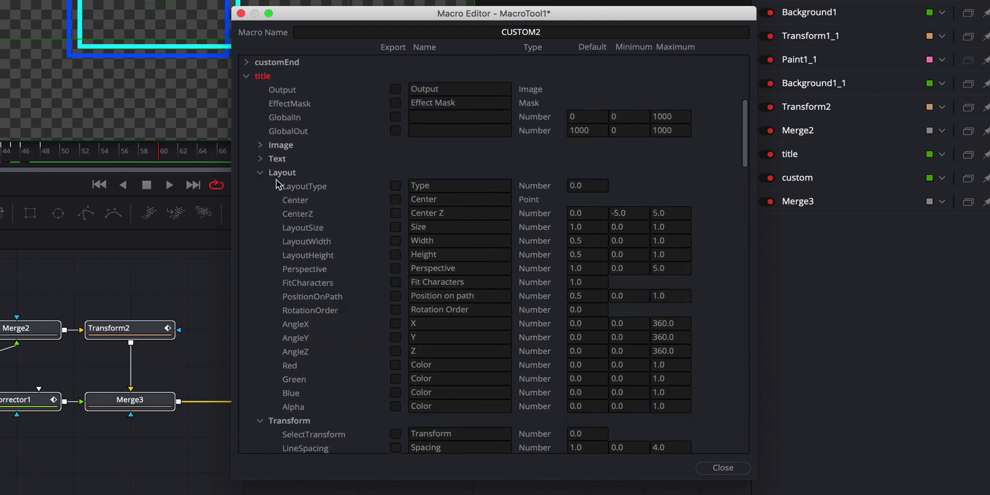
pyautogui.click(246, 76)
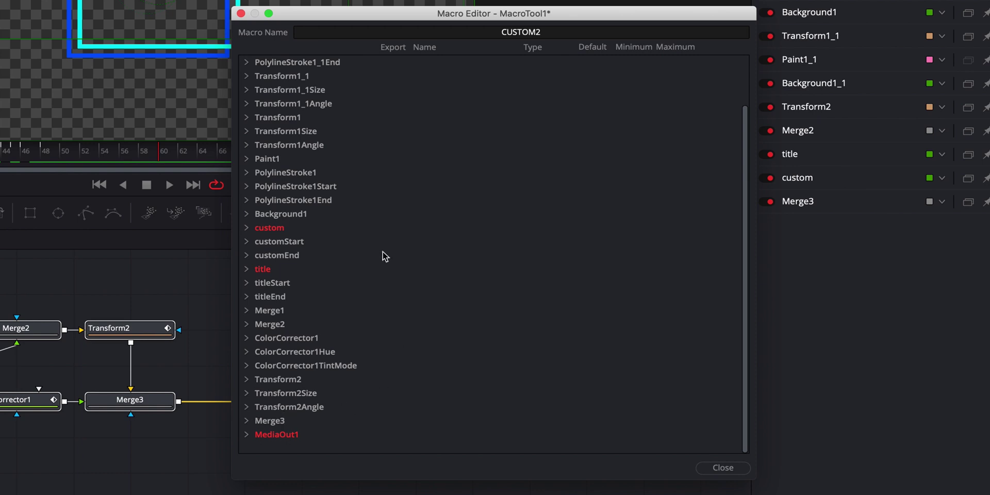
pyautogui.scroll(3, 508, 251)
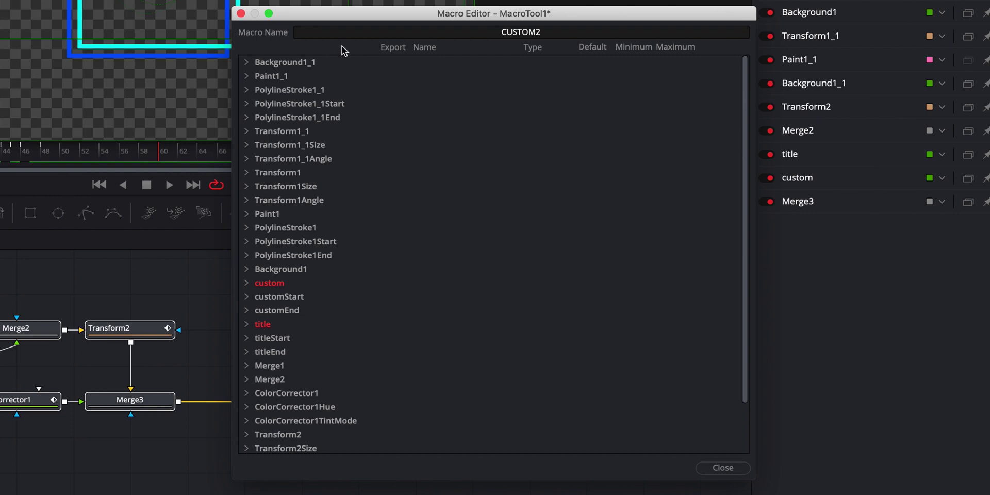
pyautogui.click(246, 62)
pyautogui.click(246, 62)
pyautogui.scroll(-2, 273, 214)
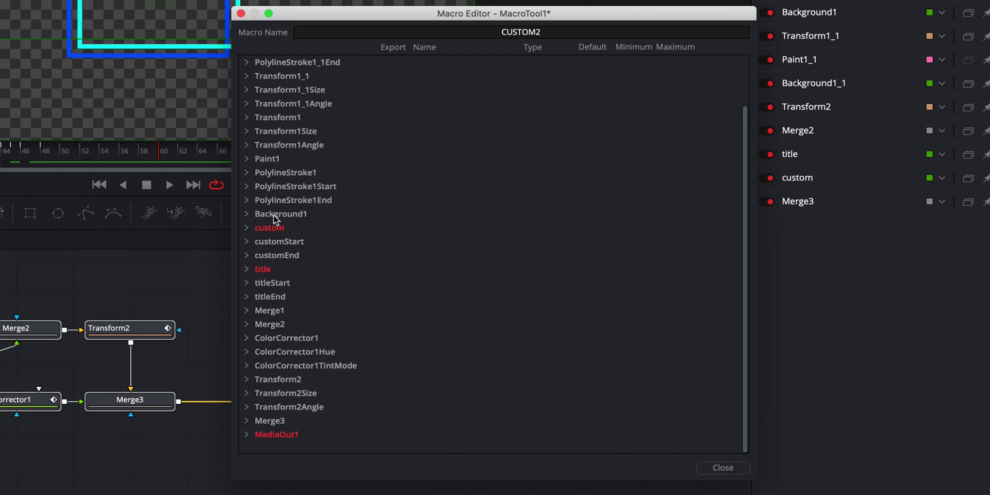
pyautogui.click(247, 216)
pyautogui.scroll(-5, 364, 258)
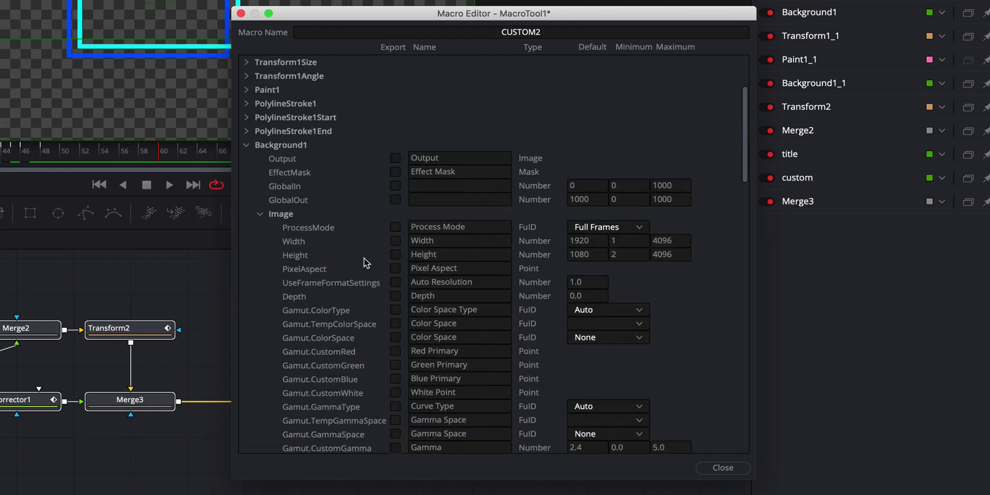
pyautogui.scroll(-10, 364, 258)
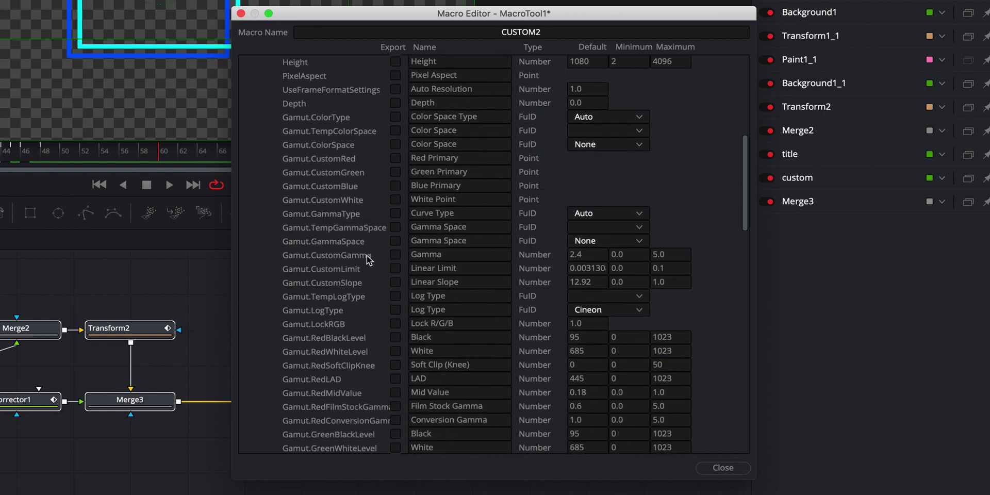
pyautogui.scroll(-7, 366, 256)
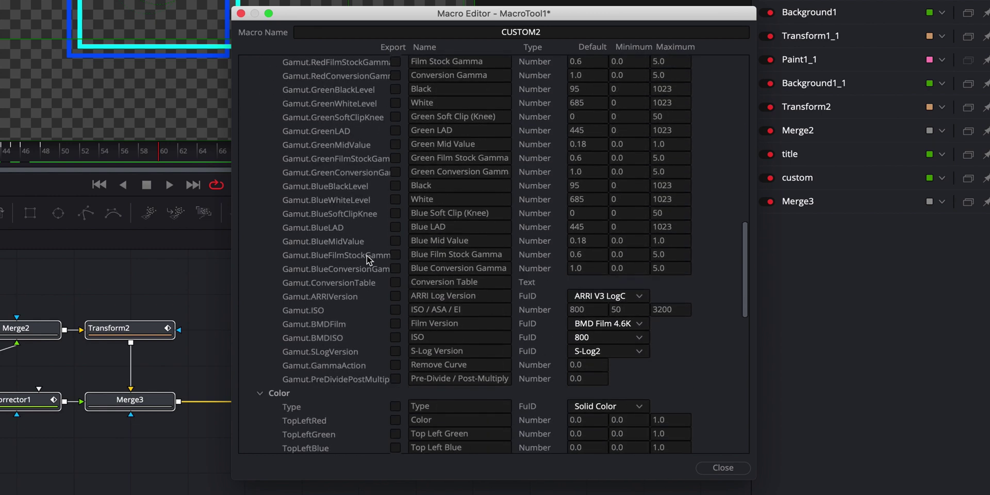
pyautogui.scroll(6, 367, 256)
pyautogui.scroll(-14, 366, 255)
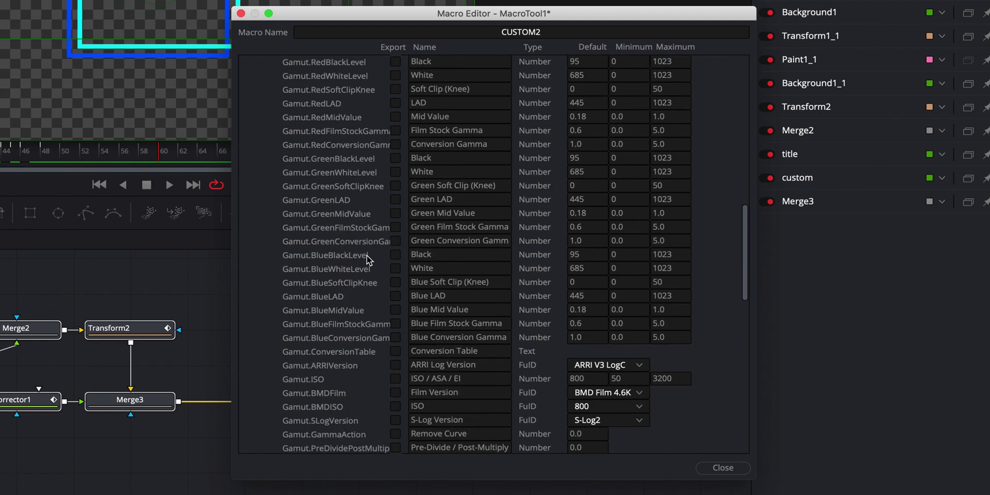
pyautogui.scroll(-8, 367, 255)
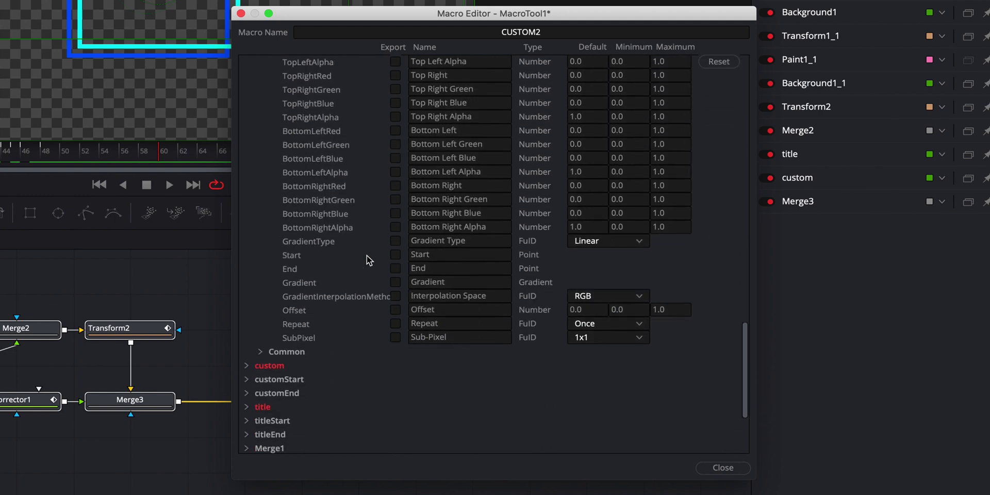
pyautogui.scroll(18, 367, 255)
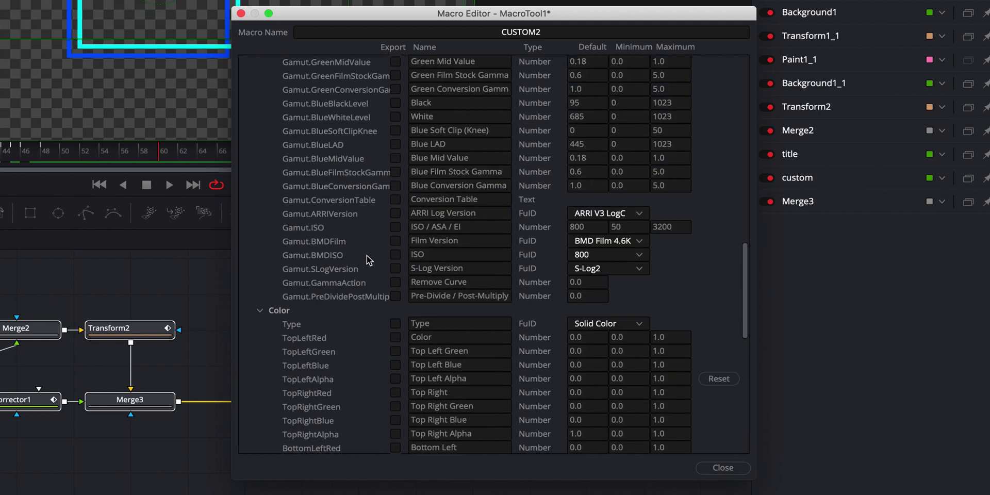
pyautogui.scroll(20, 366, 255)
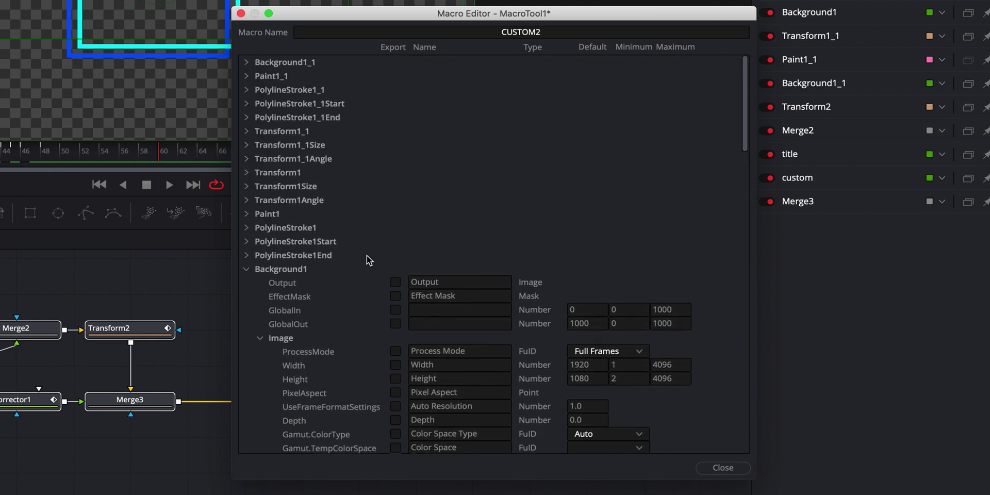
pyautogui.click(247, 269)
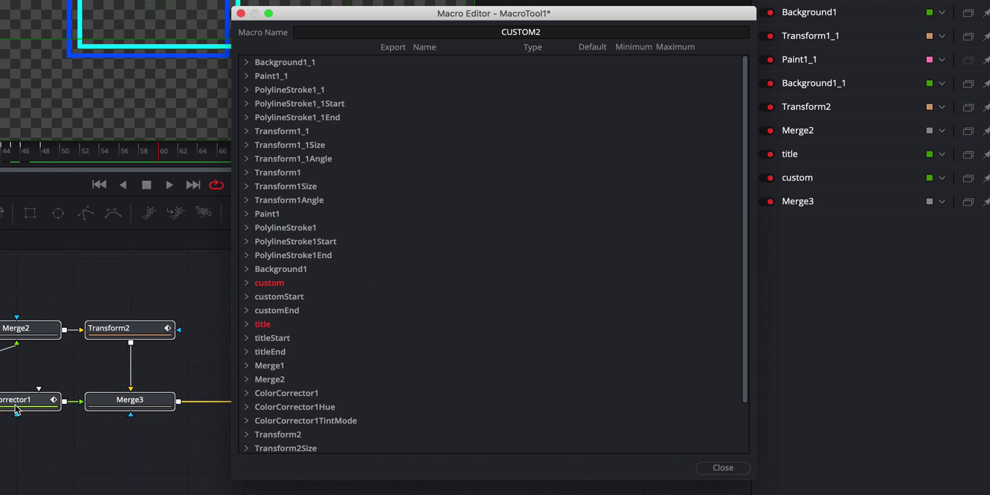
# - Export the ColorCorrector1Hue Hue value as a macro control
pyautogui.click(247, 393)
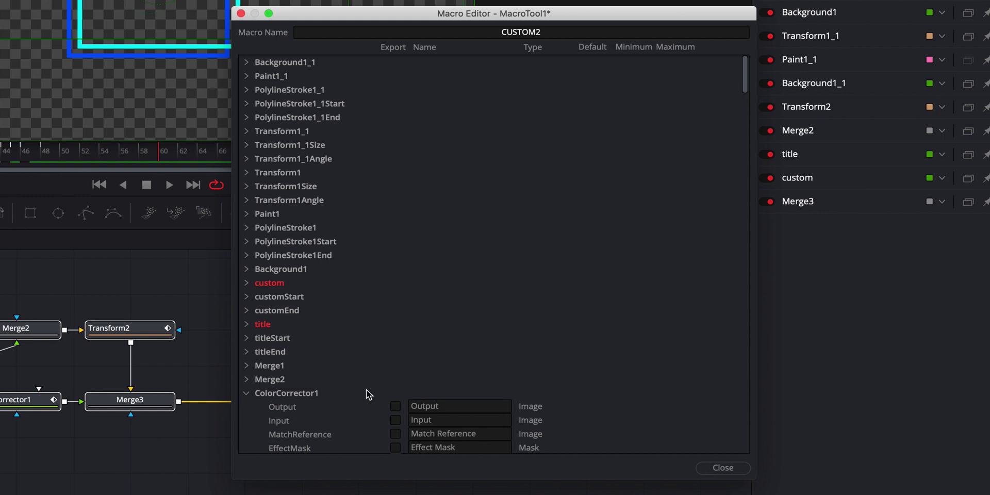
pyautogui.scroll(-4, 293, 363)
pyautogui.click(245, 283)
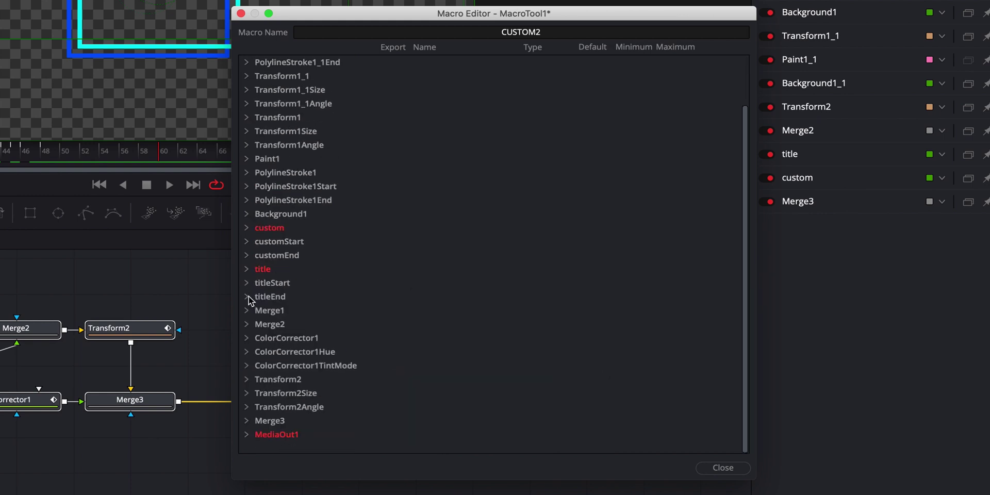
pyautogui.click(246, 352)
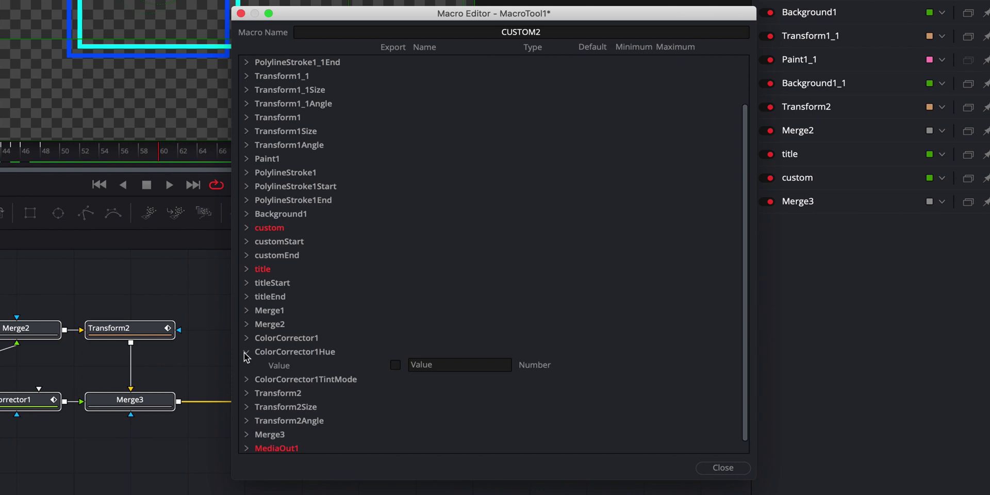
pyautogui.click(395, 365)
# - Export ColorCorrector1's Correction Menu input as a macro control
pyautogui.scroll(-1, 330, 379)
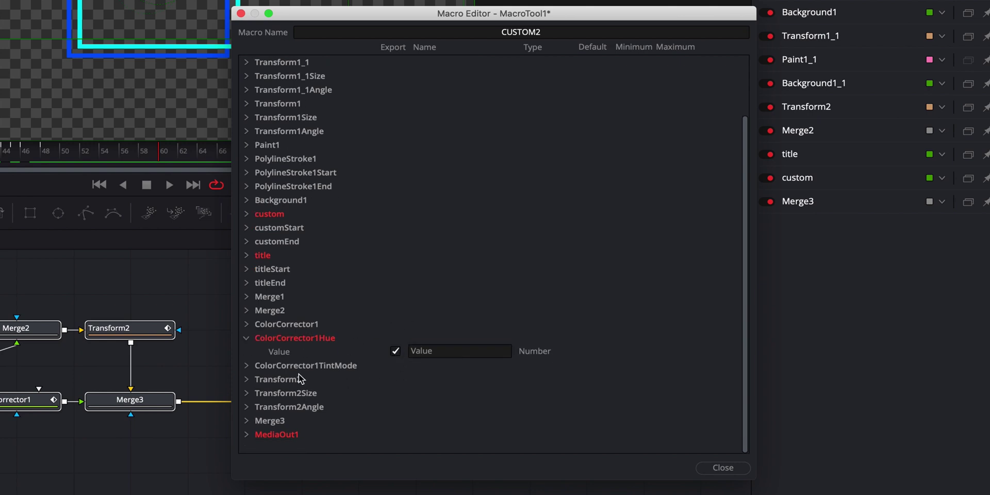
pyautogui.click(246, 324)
pyautogui.scroll(-3, 377, 379)
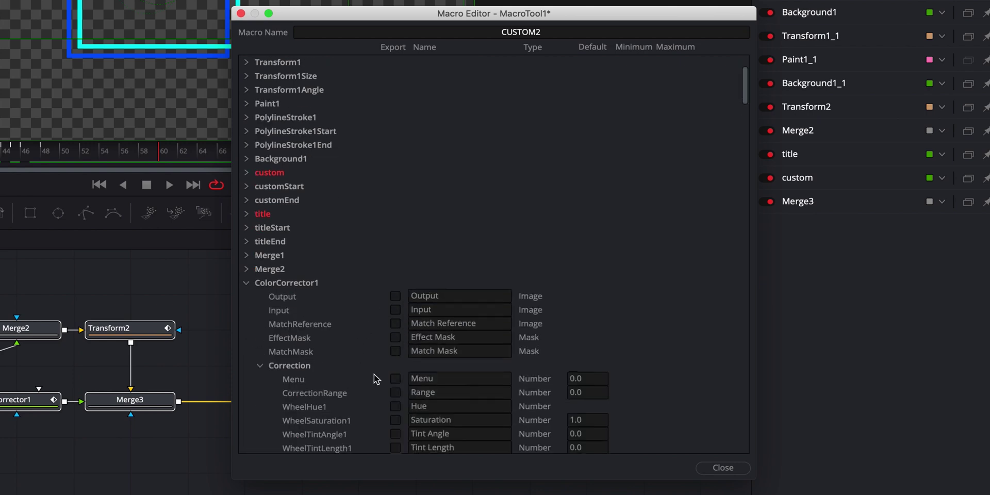
pyautogui.scroll(-5, 374, 378)
pyautogui.click(395, 254)
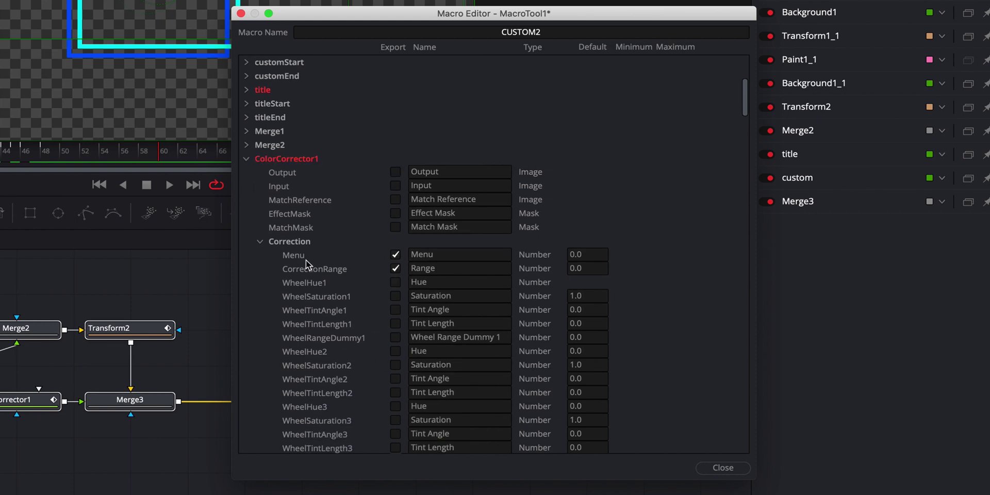
# - Collapse the ColorCorrector1 and ColorCorrector1Hue inputs and close the Macro Editor
pyautogui.click(247, 159)
pyautogui.scroll(5, 460, 270)
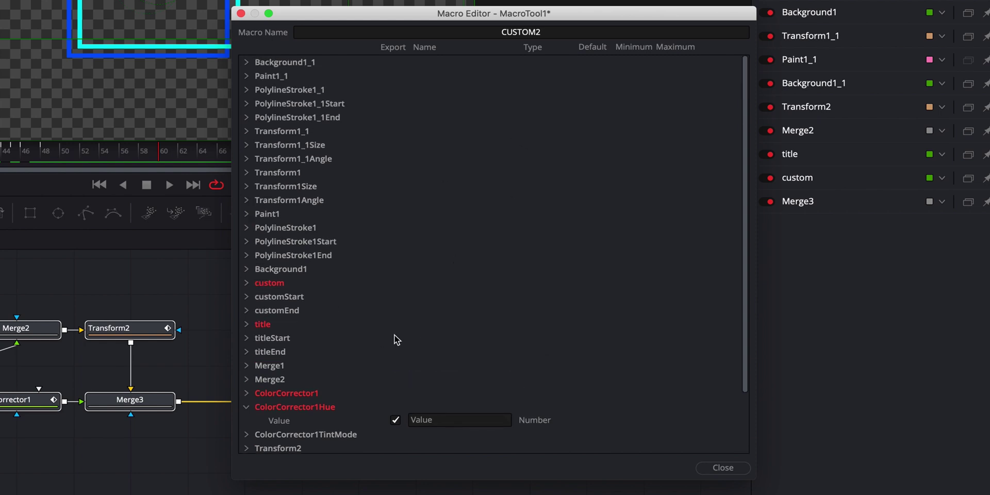
pyautogui.click(246, 407)
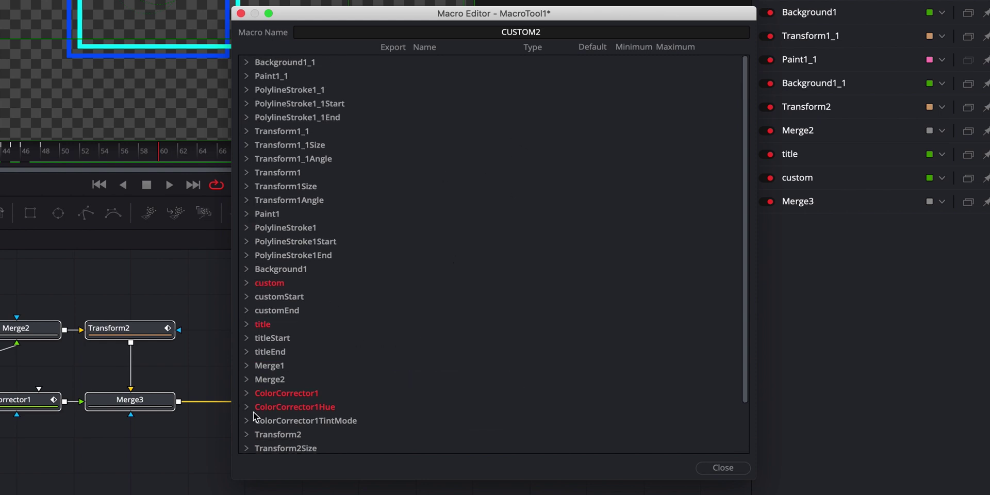
pyautogui.click(727, 468)
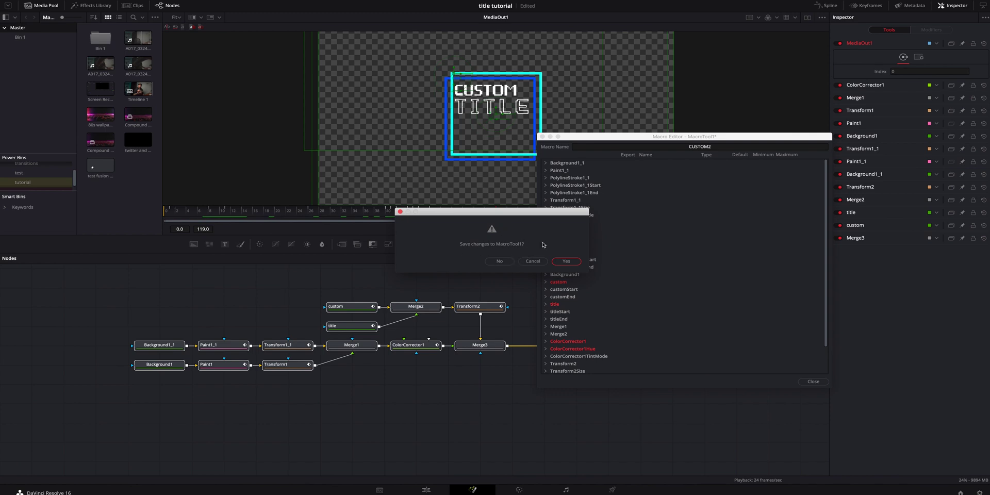
# - Confirm saving MacroTool1's changes, save it as CUSTOM2, and clear the node selection
pyautogui.click(566, 262)
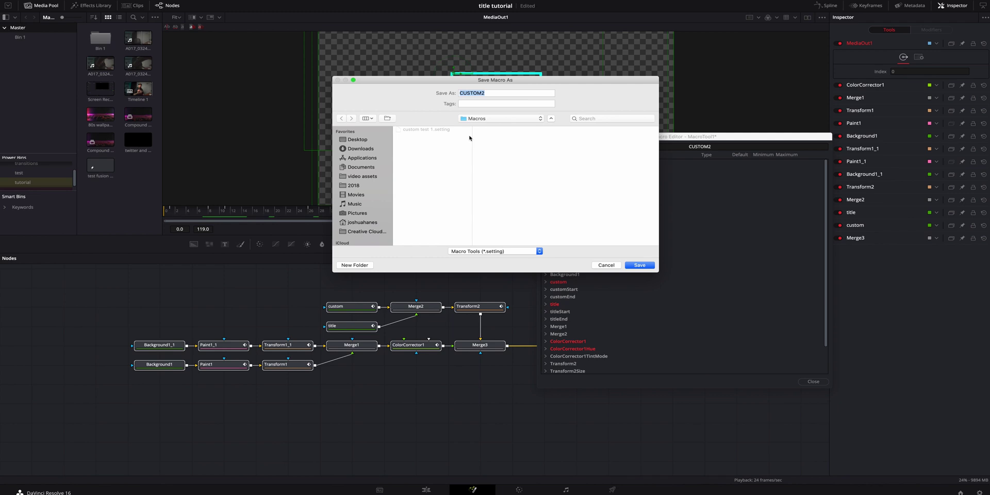
pyautogui.click(639, 265)
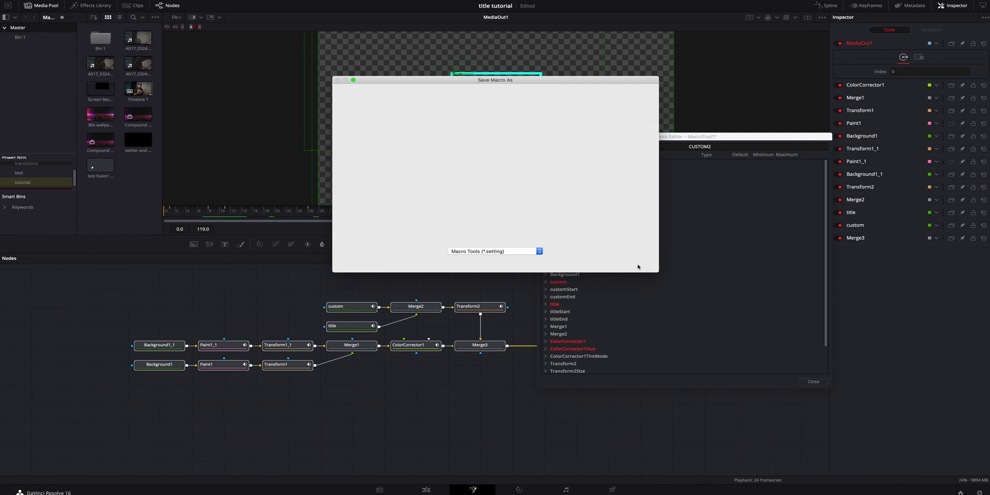
pyautogui.click(573, 312)
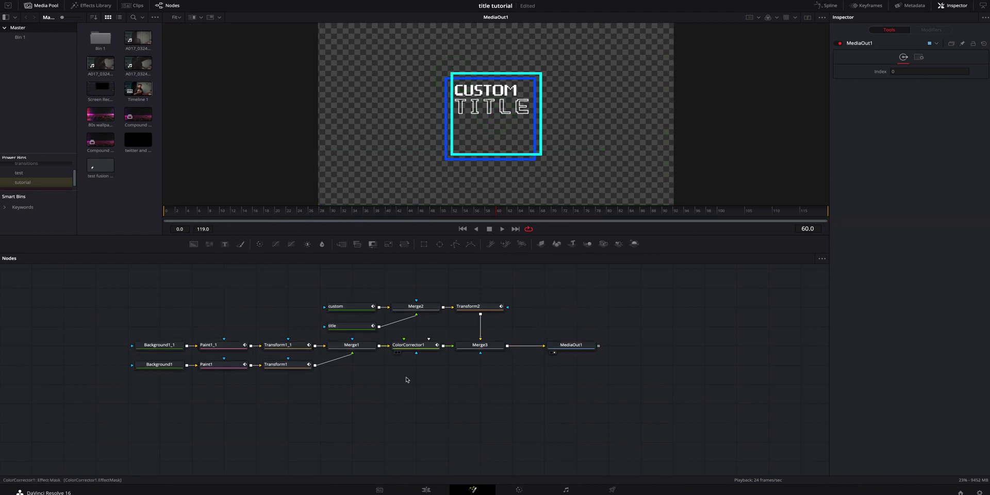
# - Alt-drag a copy of the Fusion Composition clip to 01:00:06 on Video 3
pyautogui.click(437, 490)
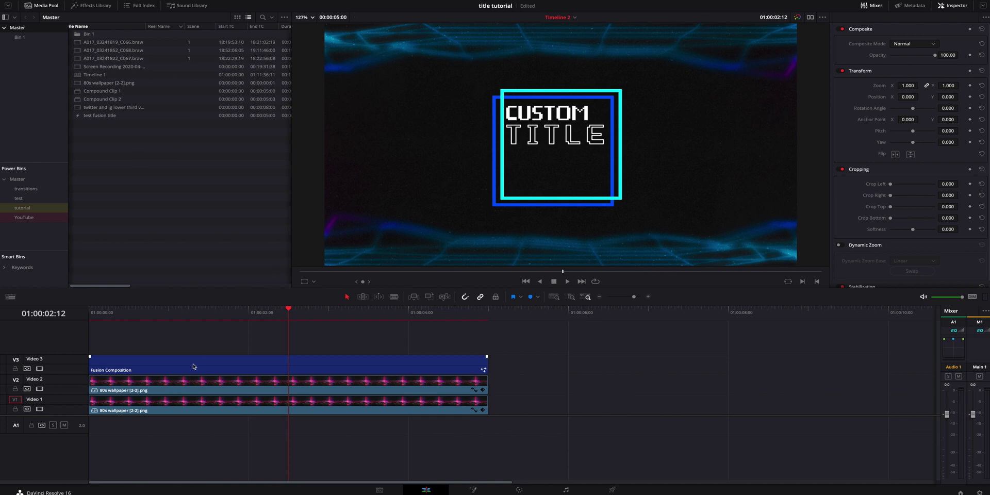
pyautogui.moveTo(185, 365); pyautogui.dragTo(633, 361)
pyautogui.click(605, 314)
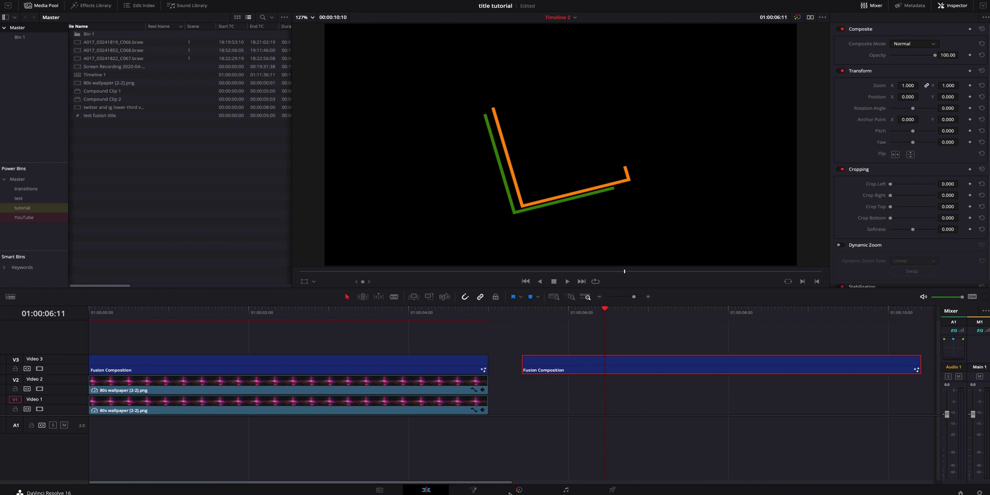
# - Open the copy in Fusion and delete every node except MediaOut1
pyautogui.click(487, 492)
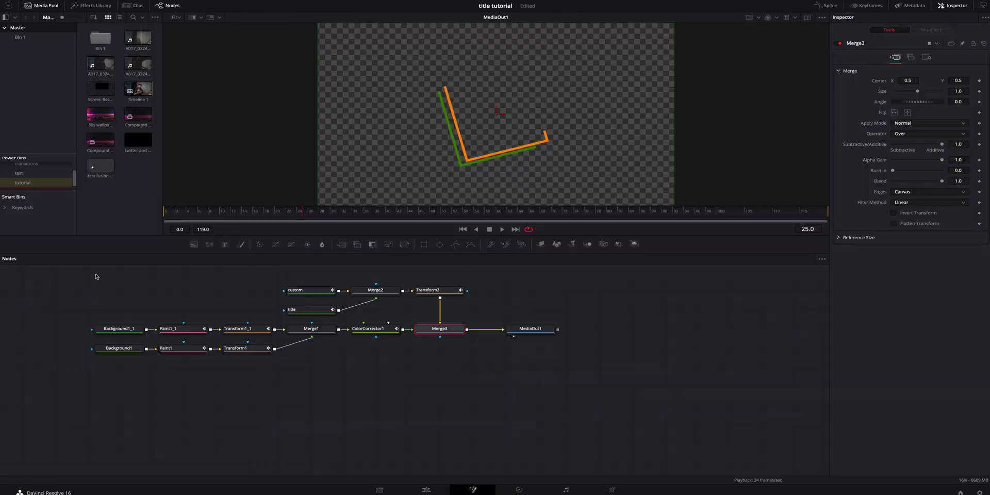
pyautogui.moveTo(93, 272); pyautogui.dragTo(447, 412)
pyautogui.press('Delete')
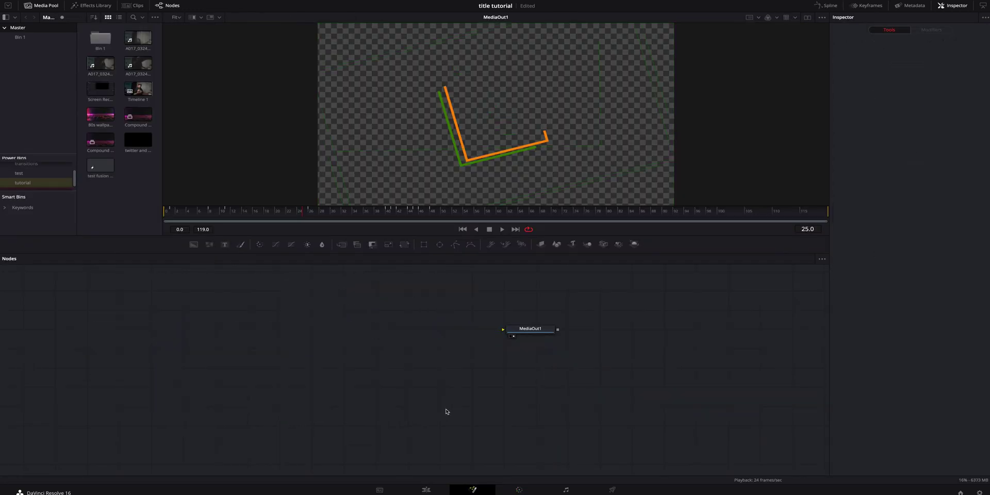
# - Search Select Tool for 'custom2' and add the CUSTOM2 macro node
pyautogui.hotkey('shift', 'space')
pyautogui.write('custom test 1')
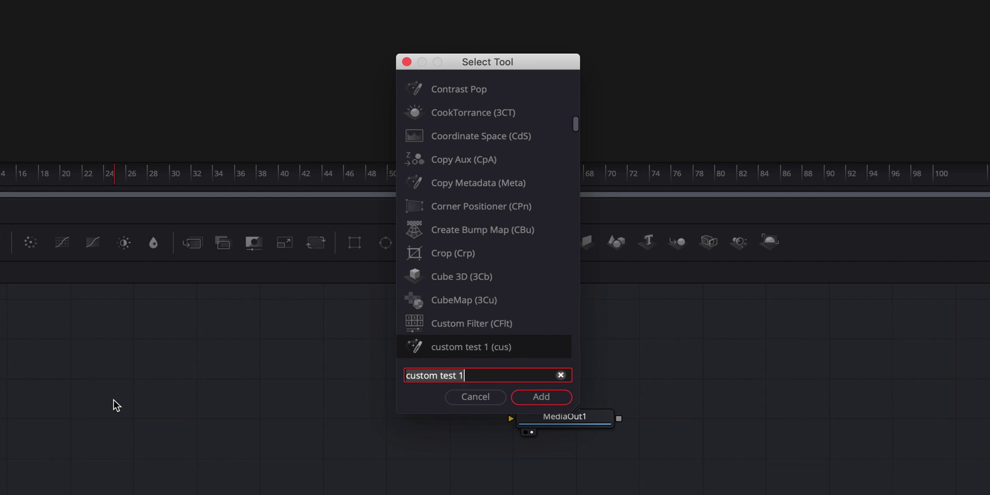
pyautogui.press('super+a')
pyautogui.write('c')
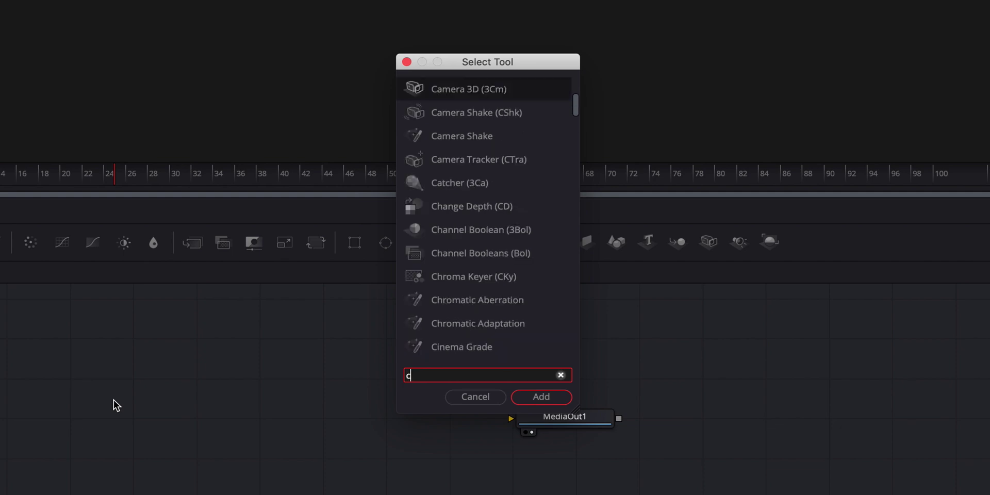
pyautogui.write('ustom')
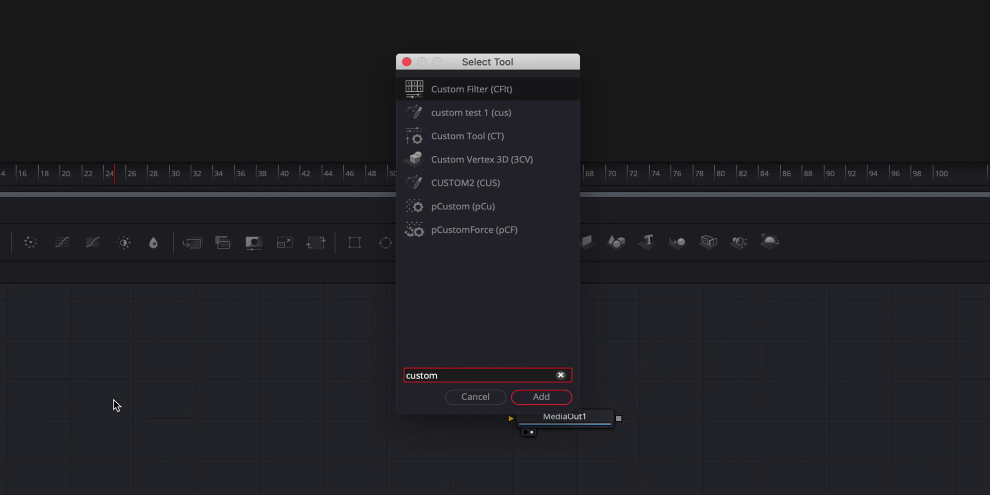
pyautogui.write('2')
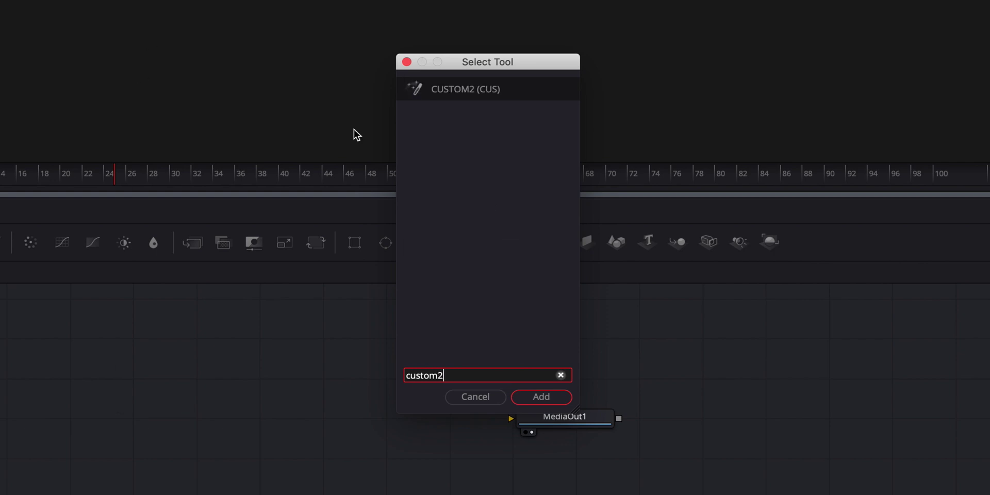
pyautogui.click(519, 89)
pyautogui.click(549, 398)
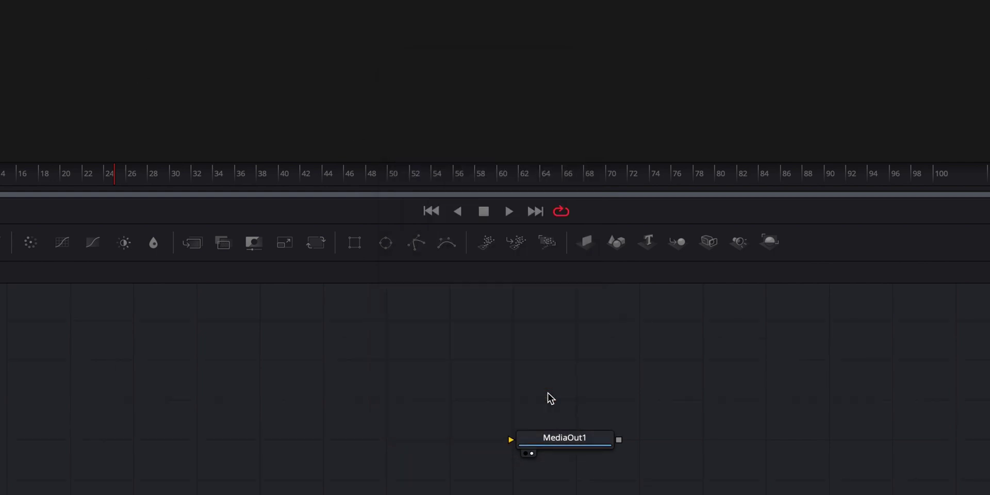
# - Place CUSTOM2 left of MediaOut1, connect its output to MediaOut1, and play the preview
pyautogui.click(386, 345)
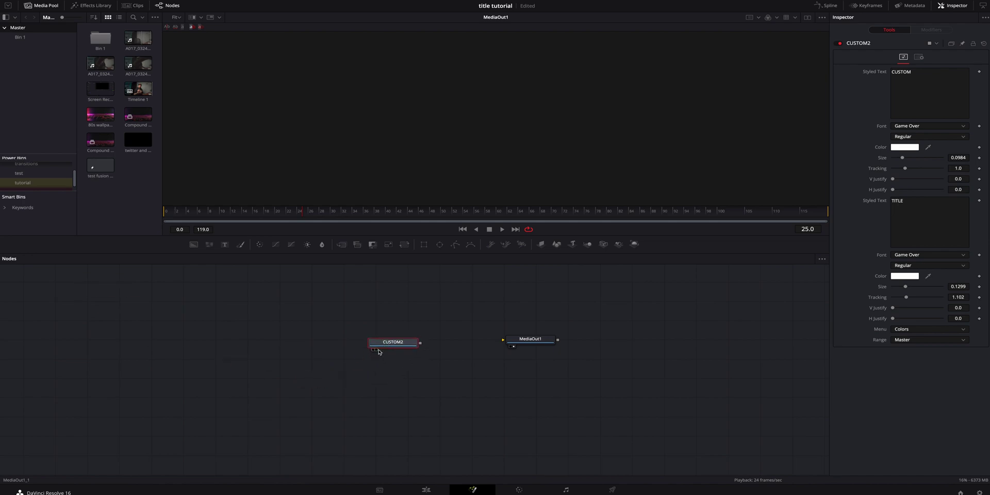
pyautogui.moveTo(420, 343); pyautogui.dragTo(504, 340)
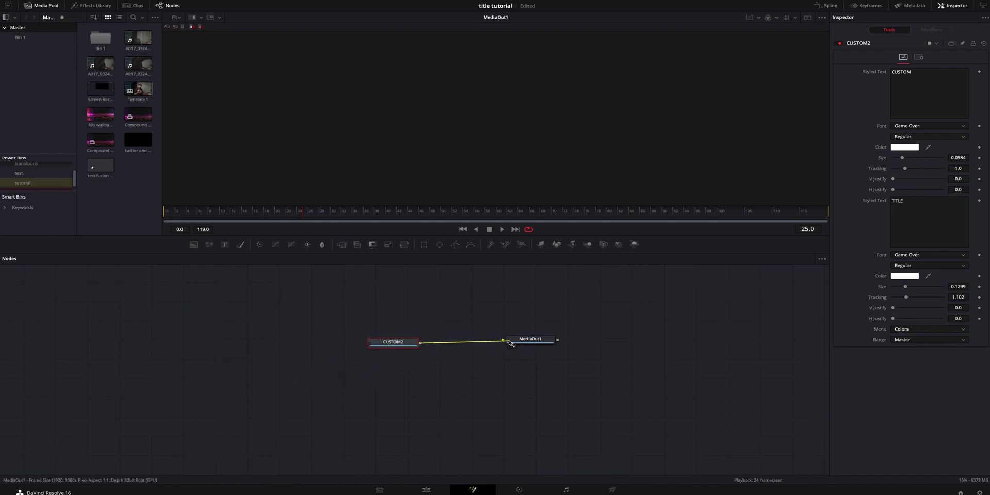
pyautogui.click(501, 229)
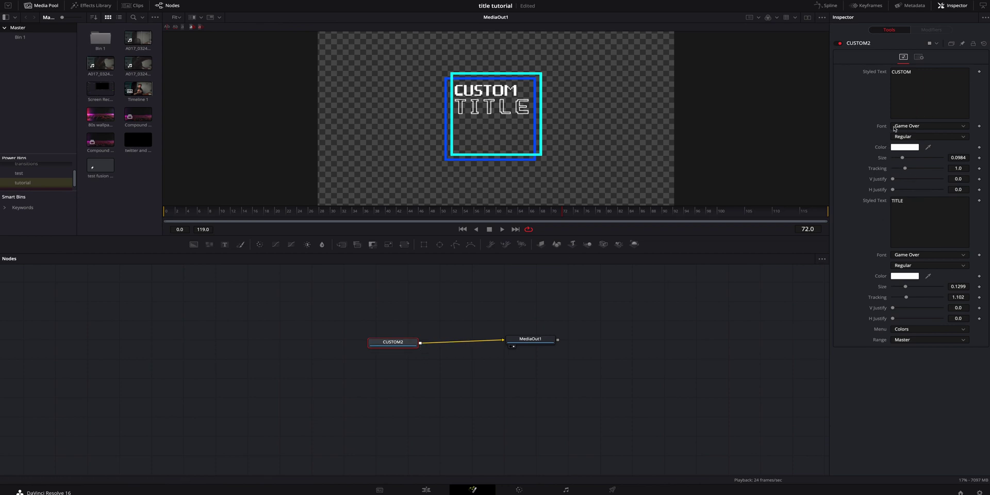
pyautogui.click(903, 148)
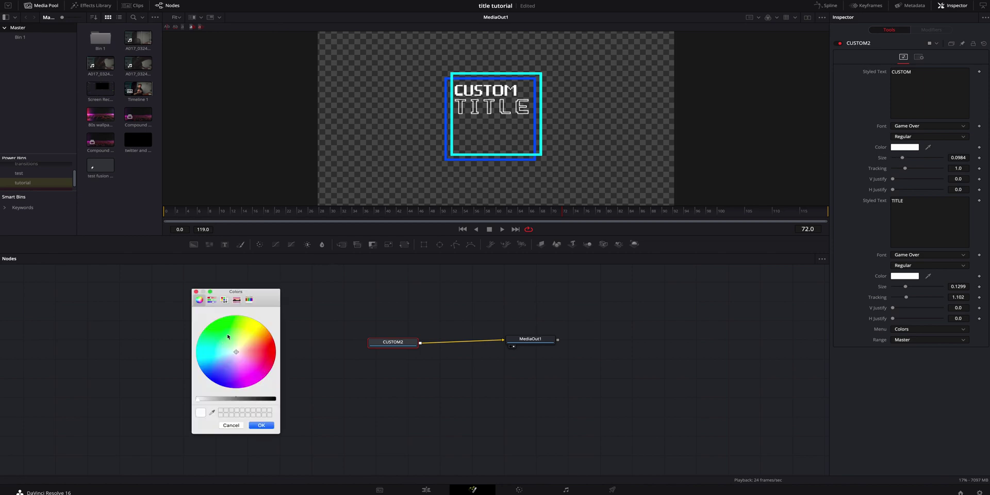
# - Make the text green and replace CUSTOM and TITLE with the presenter's first and last name
pyautogui.click(226, 332)
pyautogui.click(262, 425)
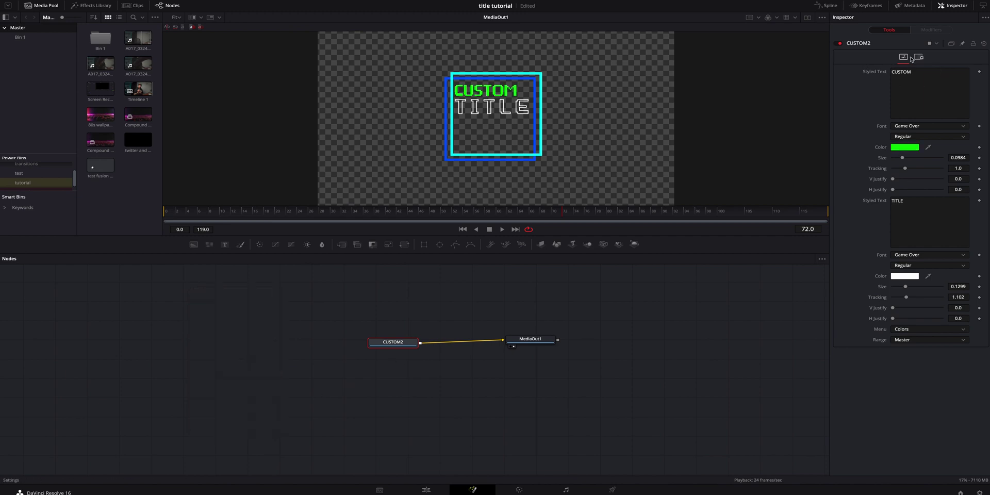
pyautogui.click(920, 82)
pyautogui.hotkey('ctrl', 'a')
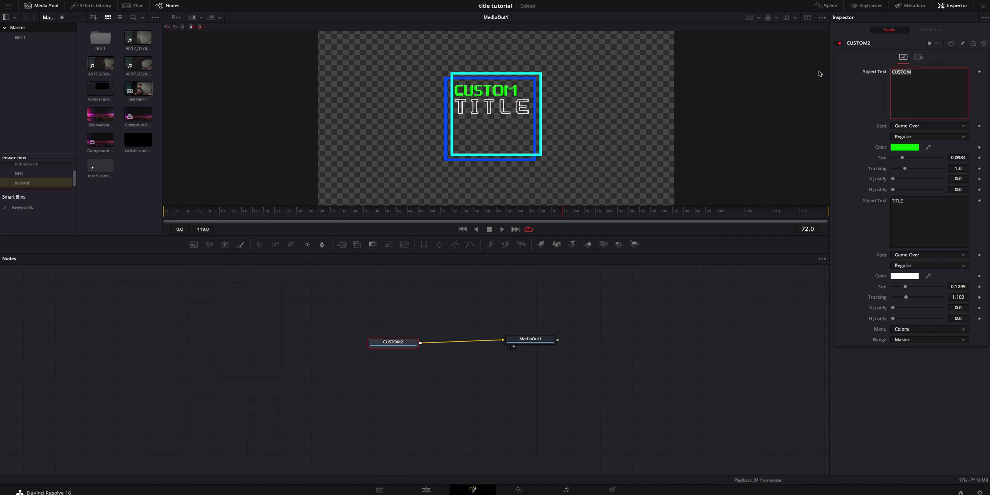
pyautogui.write('JOSH')
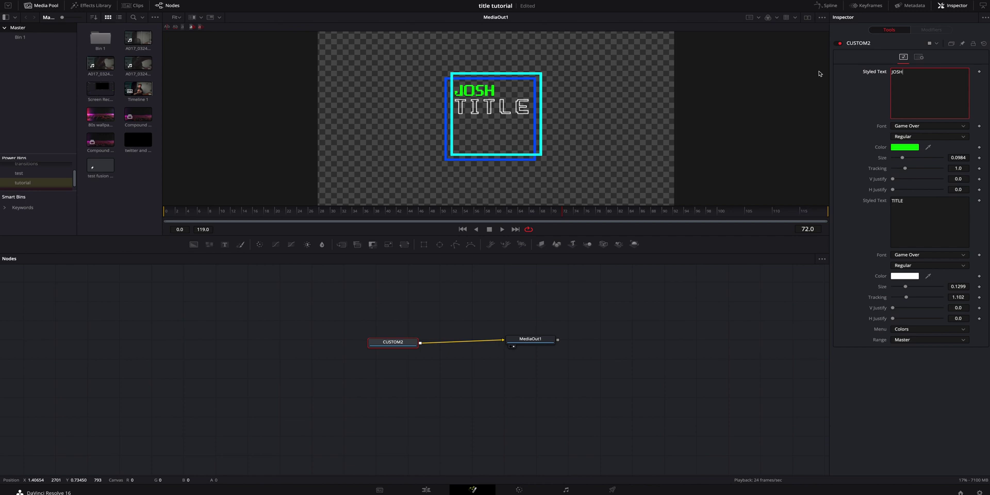
pyautogui.click(923, 211)
pyautogui.hotkey('ctrl', 'a')
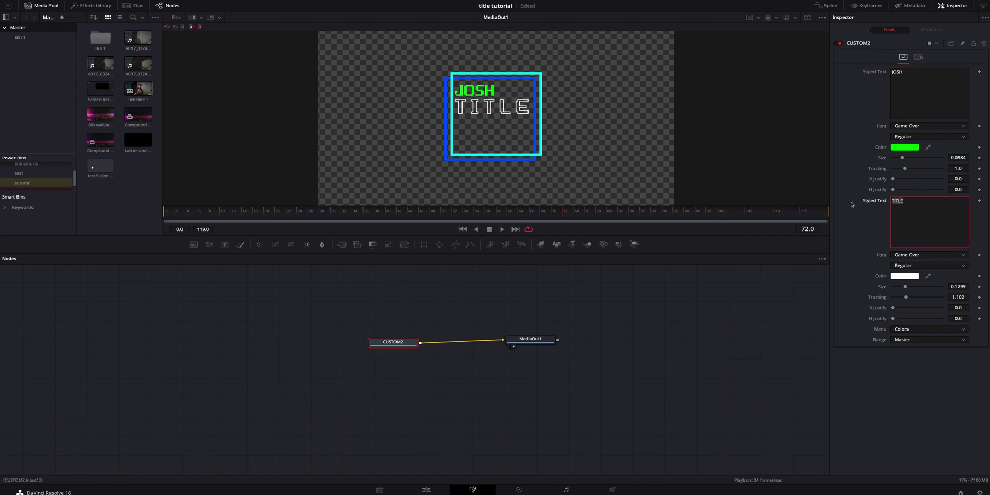
pyautogui.write('HANES')
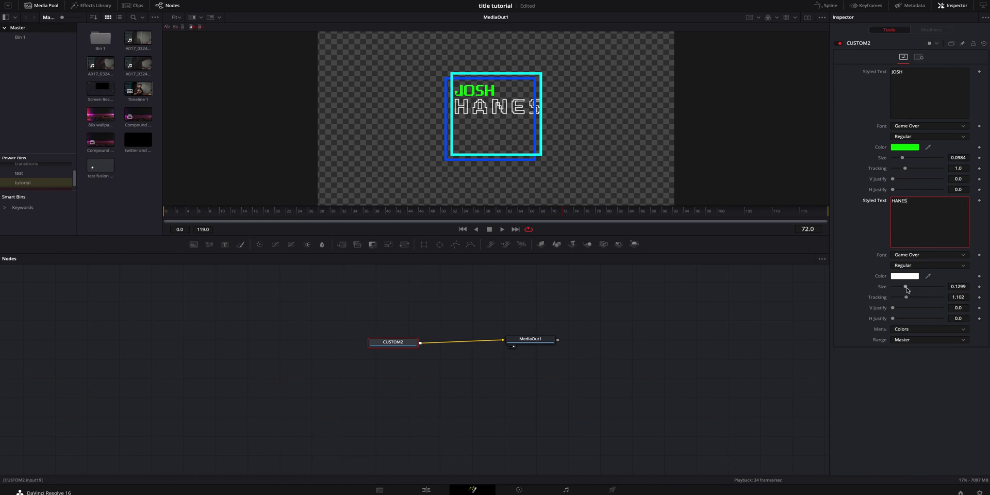
# - Shrink the second line to size 0.1102, adjust top-line tracking, and revert the Courier New font trial
pyautogui.moveTo(906, 289); pyautogui.dragTo(906, 298)
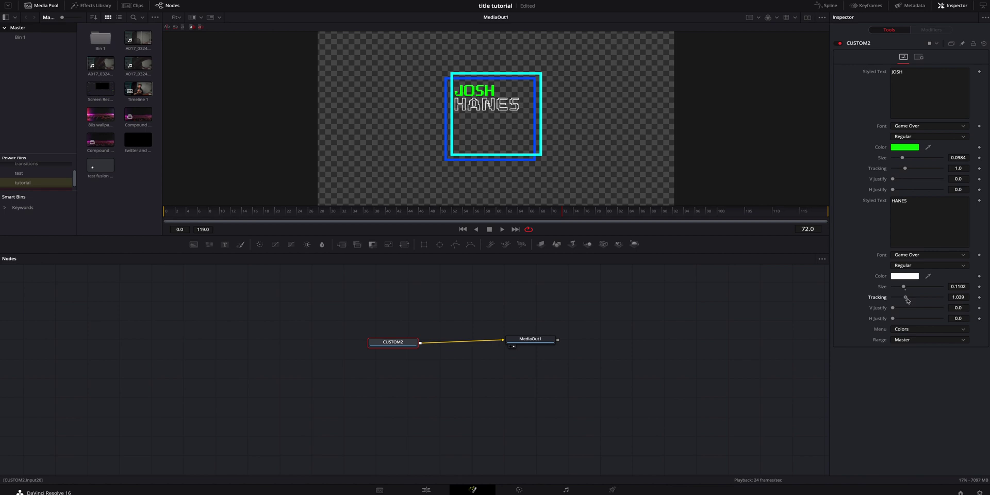
pyautogui.moveTo(906, 171); pyautogui.dragTo(906, 171)
pyautogui.click(922, 127)
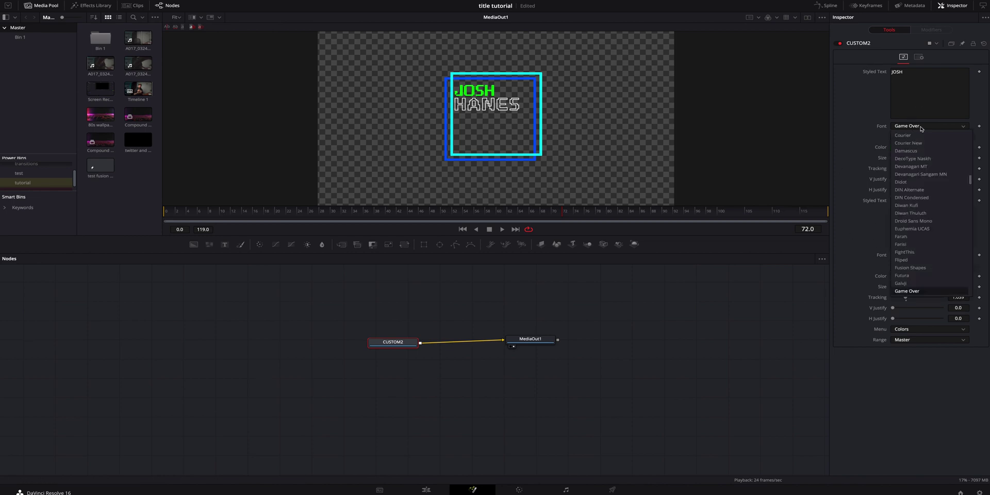
pyautogui.click(910, 145)
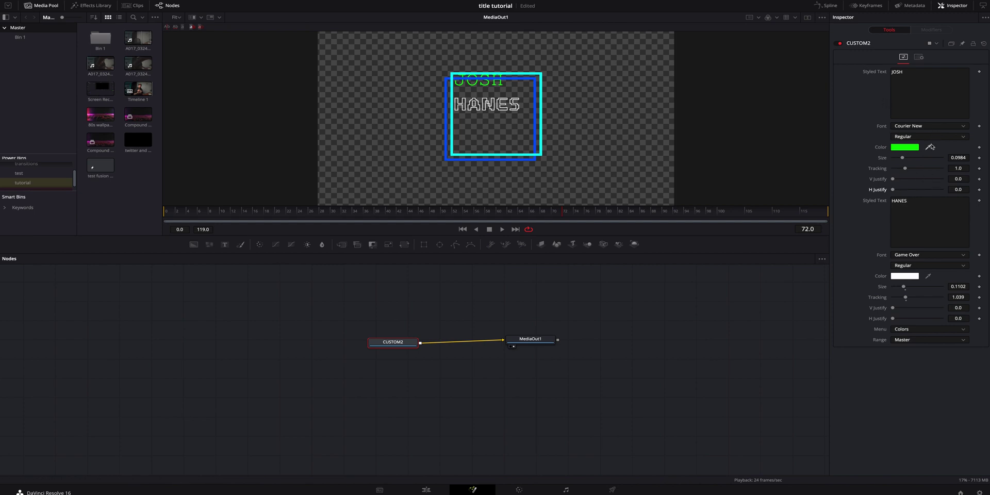
pyautogui.hotkey('ctrl', 'z')
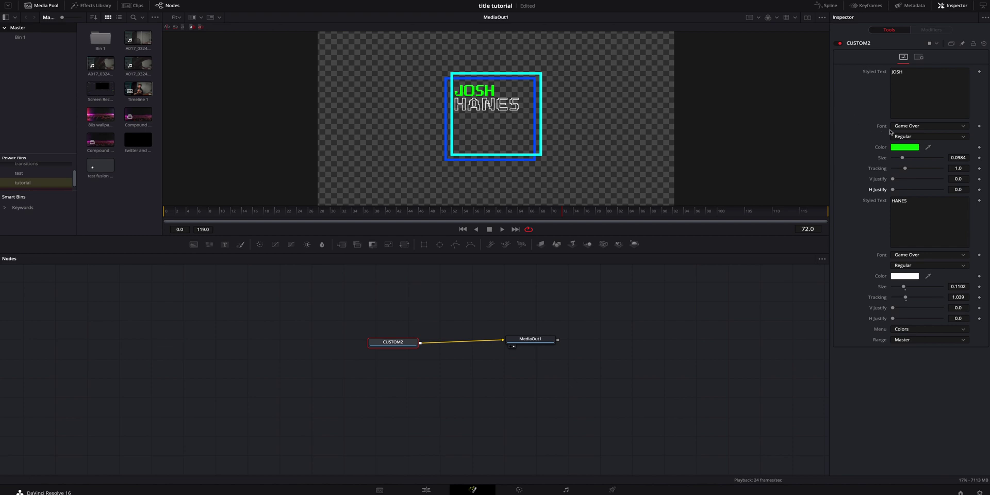
pyautogui.click(911, 148)
# - Colour the top text line cyan and scrub the edit timeline to preview the title
pyautogui.click(206, 355)
pyautogui.click(261, 426)
pyautogui.click(426, 490)
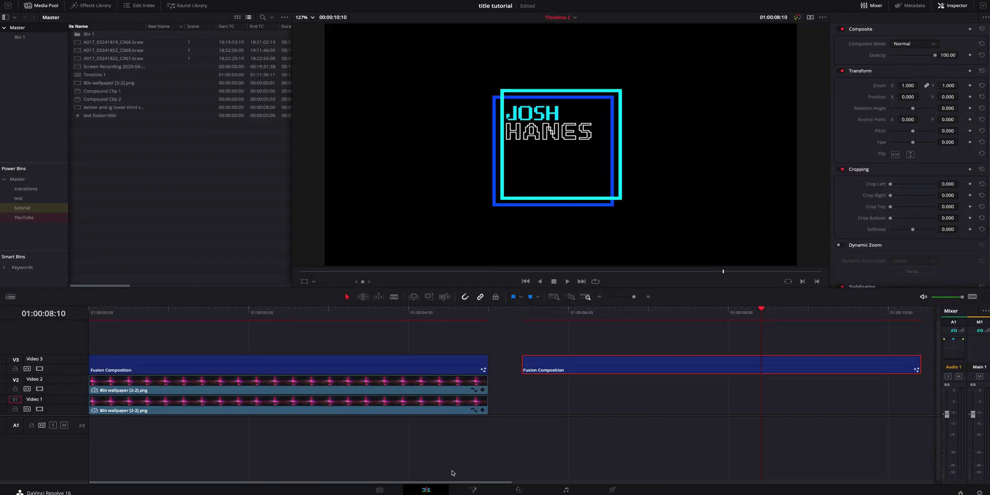
pyautogui.moveTo(588, 314); pyautogui.dragTo(621, 338)
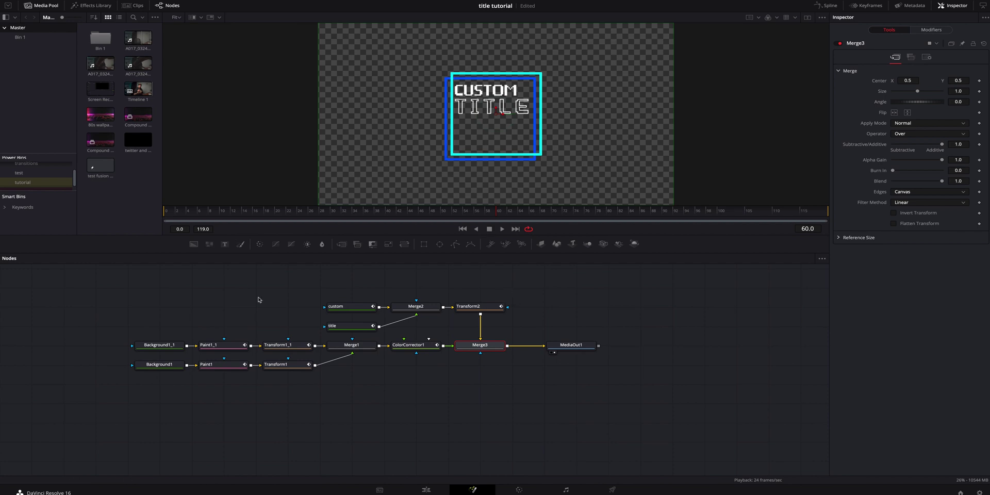
# - Scrub the original comp and the edit timeline to preview the title animation
pyautogui.moveTo(194, 214); pyautogui.dragTo(758, 220)
pyautogui.click(431, 492)
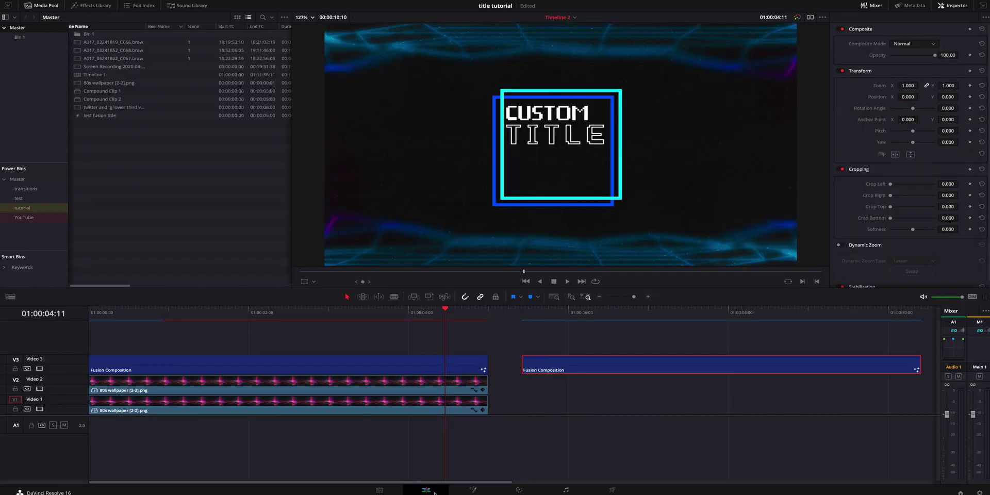
pyautogui.moveTo(228, 330); pyautogui.dragTo(359, 347)
pyautogui.click(245, 340)
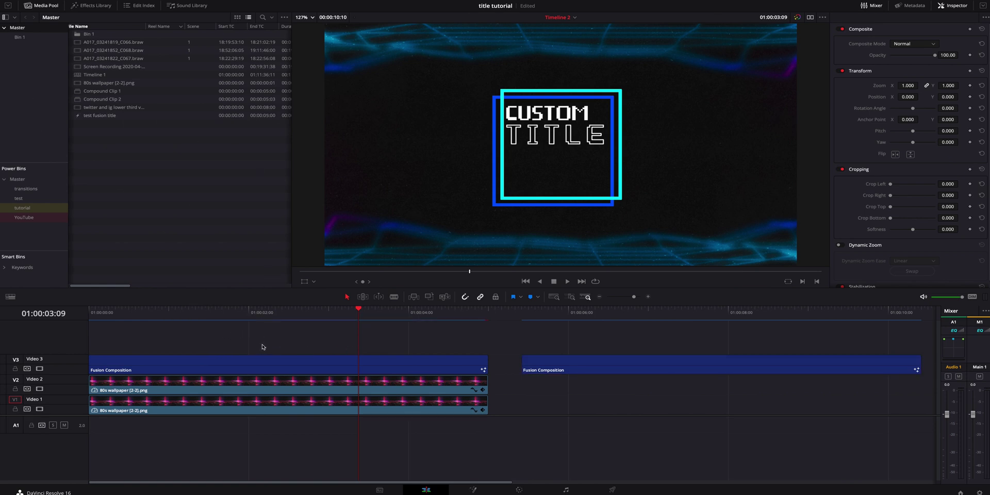
# - Browse the Master power bin's folders and open the tutorial bin
pyautogui.click(18, 179)
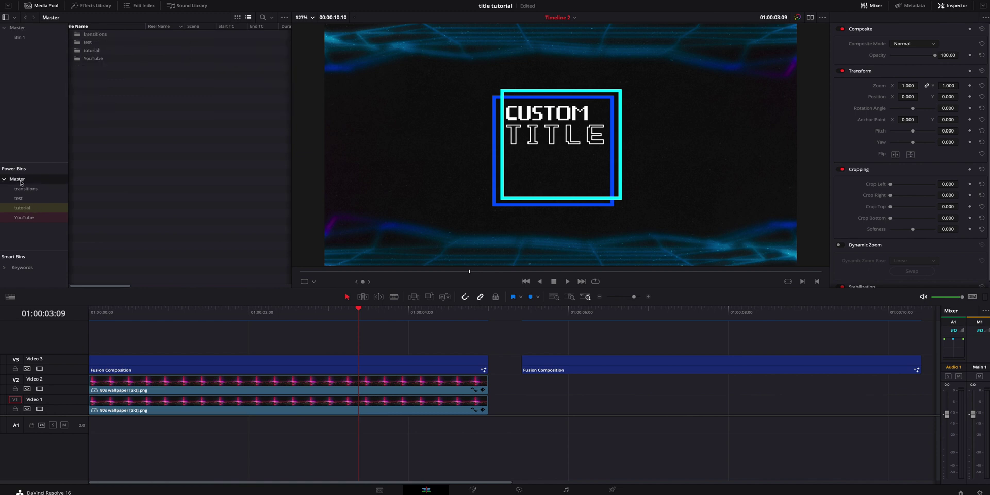
pyautogui.click(22, 207)
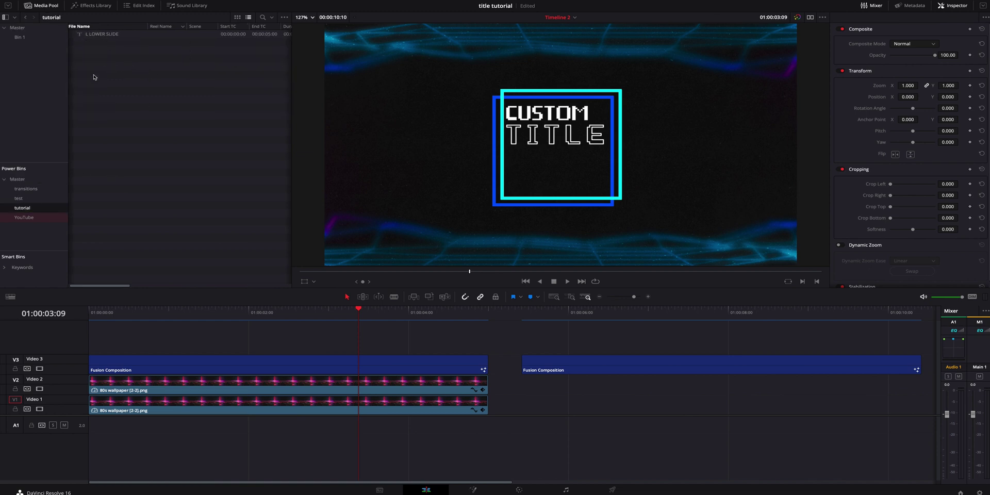
pyautogui.click(5, 180)
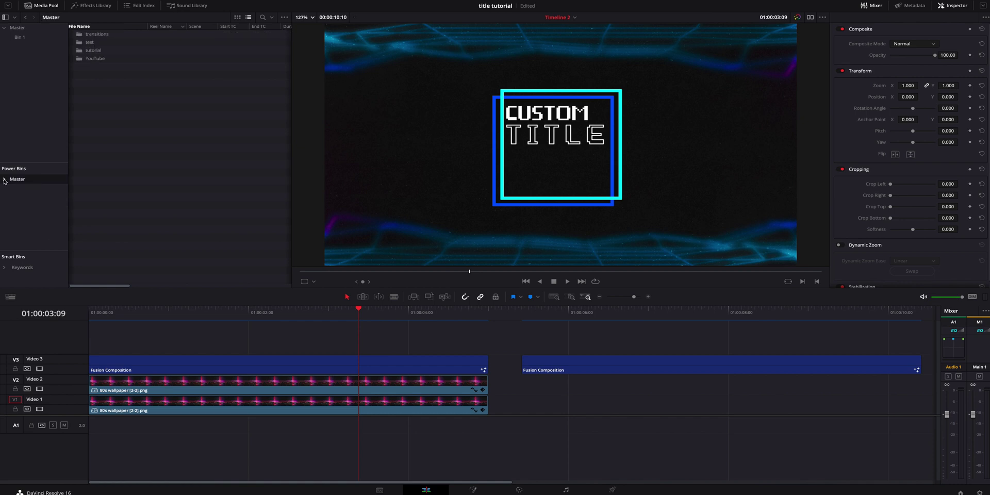
pyautogui.rightClick(28, 236)
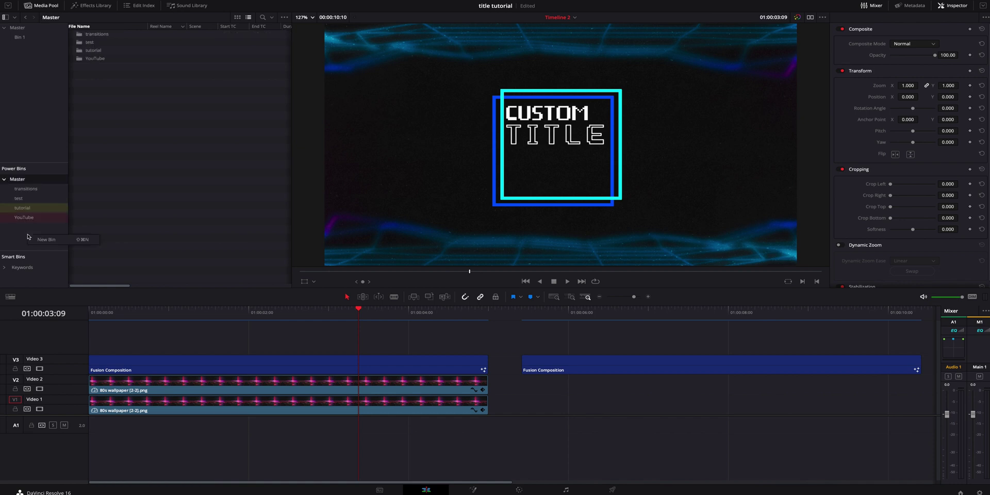
pyautogui.click(46, 239)
pyautogui.click(31, 218)
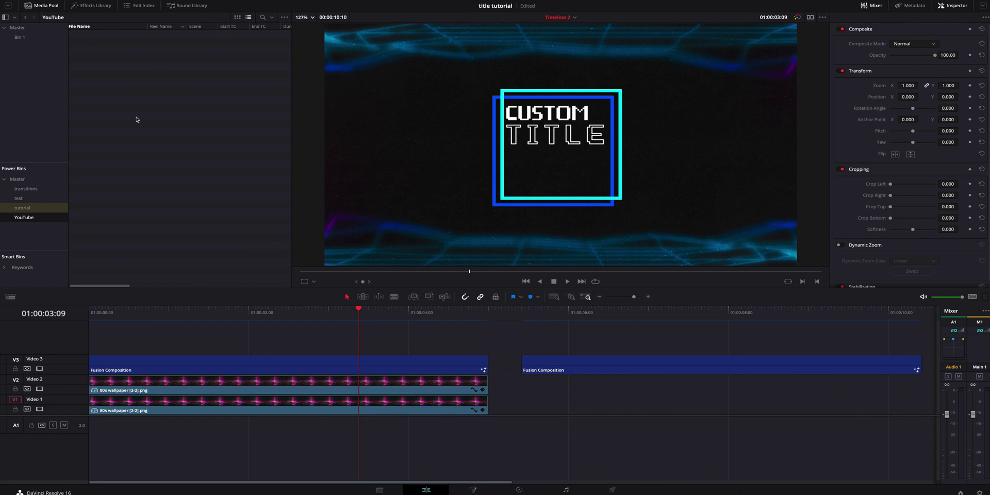
pyautogui.click(36, 208)
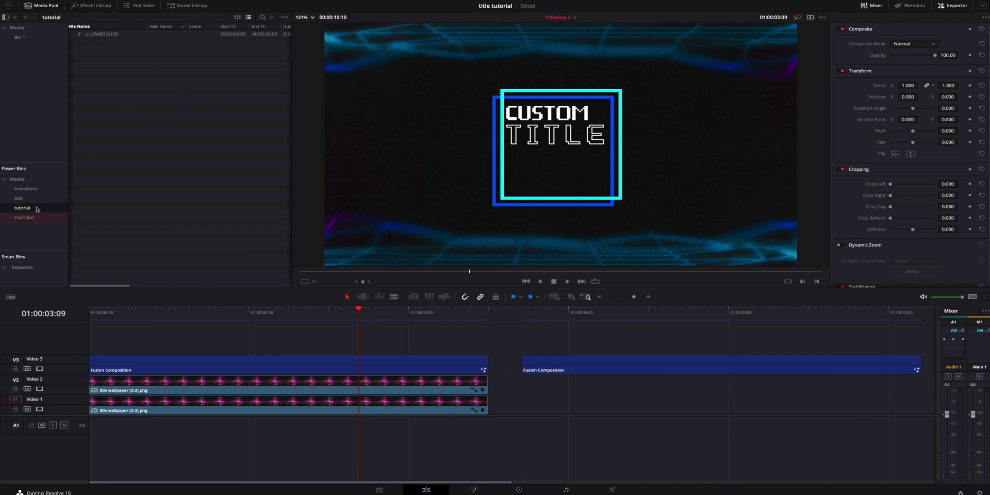
# - Save the CUSTOM TITLE comp into the tutorial bin as 'Fusion Composition' and place it on Video 4
pyautogui.moveTo(222, 359); pyautogui.dragTo(160, 133)
pyautogui.click(121, 42)
pyautogui.click(128, 43)
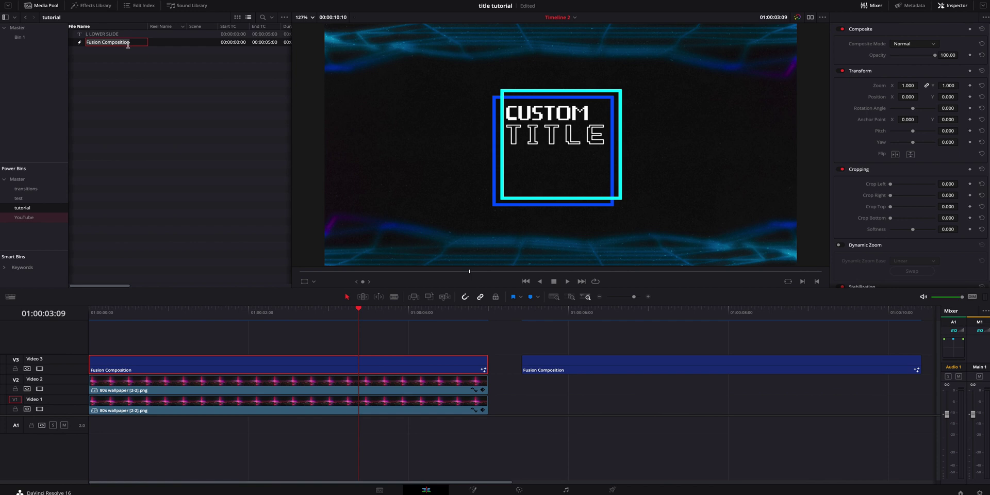
pyautogui.click(126, 60)
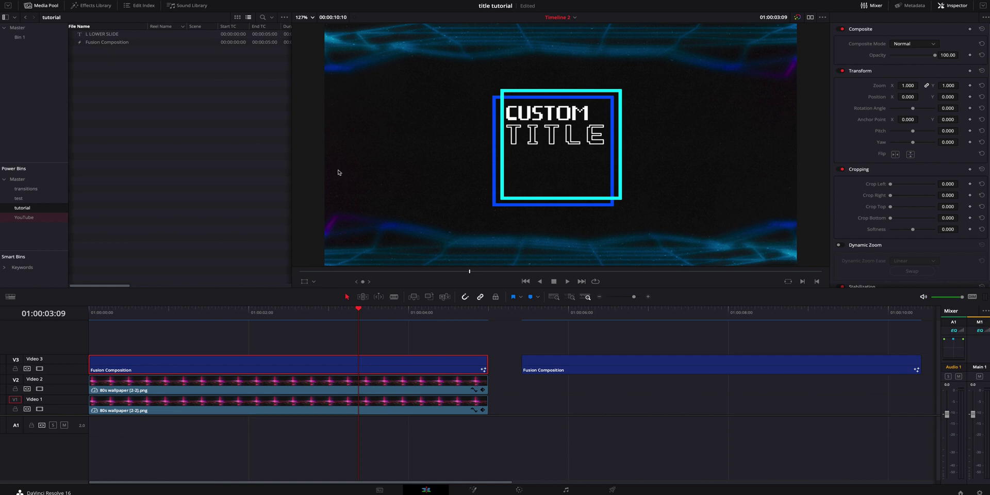
pyautogui.moveTo(122, 45); pyautogui.dragTo(543, 345)
# - Delete the right-hand Video 3 clip and park the playhead on the new Video 4 clip
pyautogui.click(566, 365)
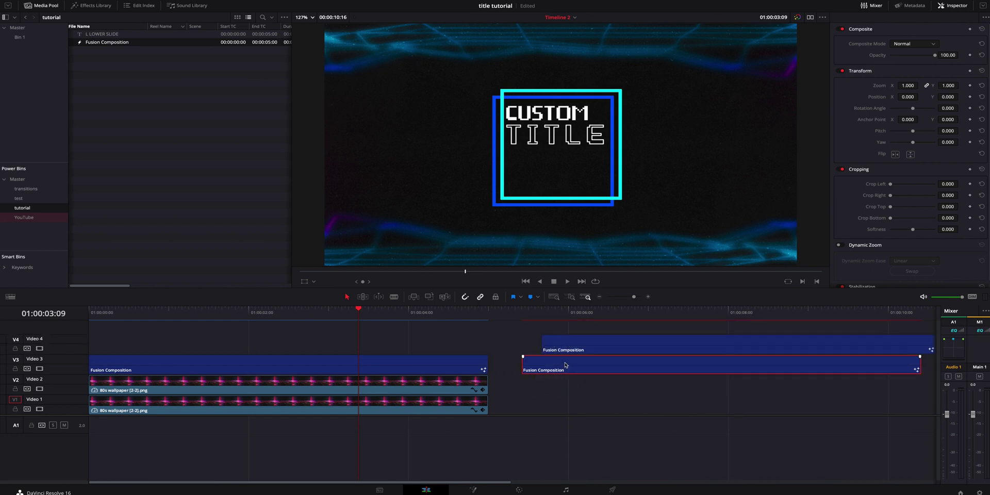
pyautogui.press('Delete')
pyautogui.click(621, 308)
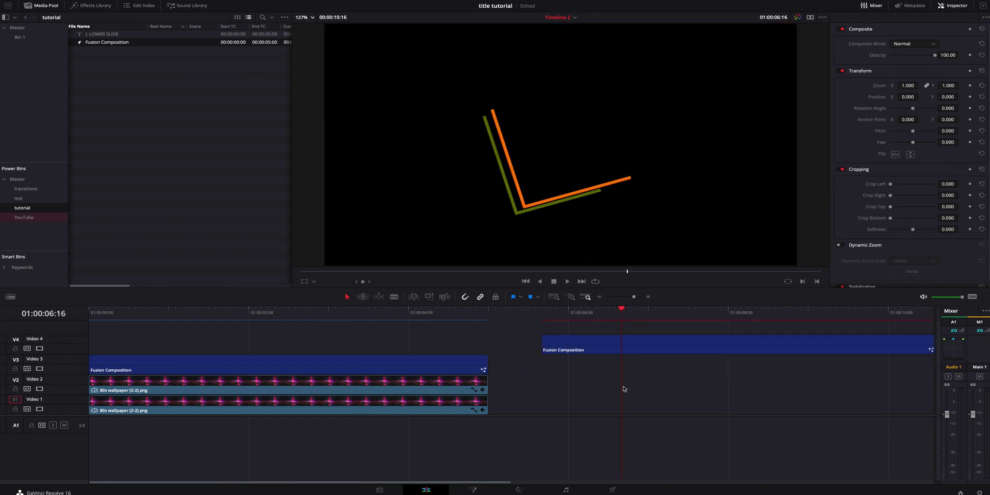
# - Play and scrub the reused composition in Fusion, checking the finished CUSTOM TITLE at frame 74
pyautogui.click(490, 492)
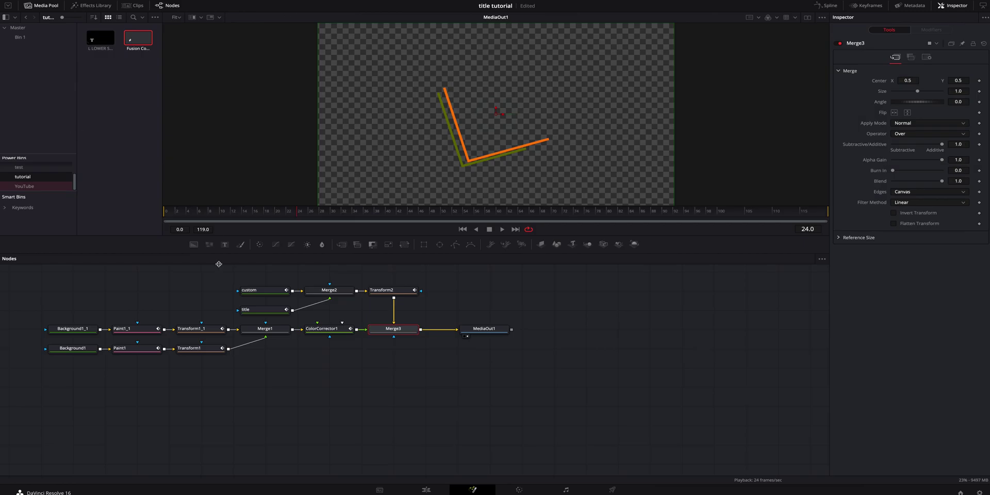
pyautogui.press('space')
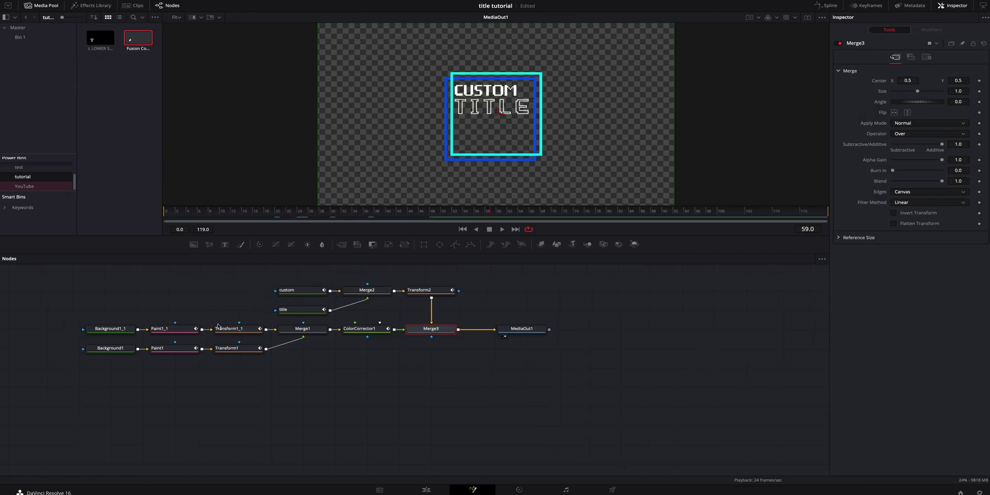
pyautogui.moveTo(283, 211); pyautogui.dragTo(457, 212)
pyautogui.moveTo(207, 216); pyautogui.dragTo(334, 217)
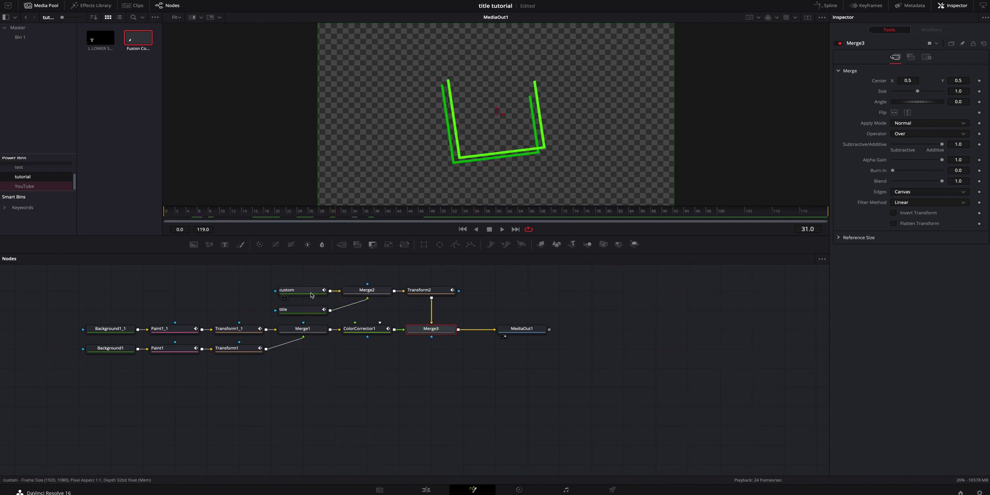
pyautogui.click(580, 214)
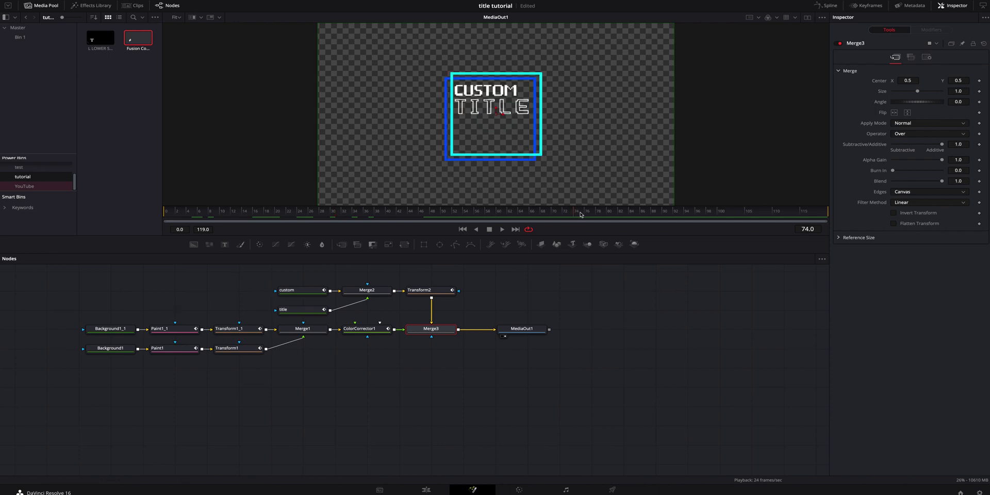
pyautogui.moveTo(667, 214); pyautogui.dragTo(467, 216)
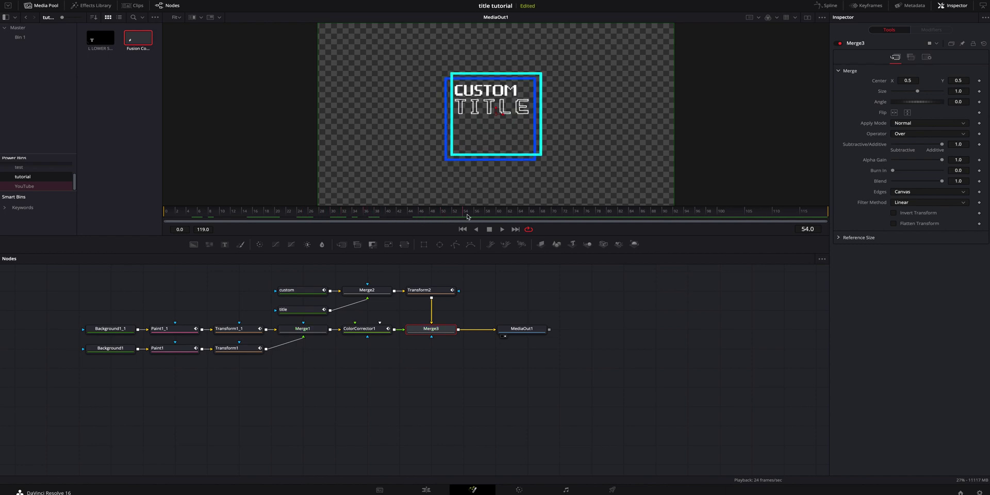